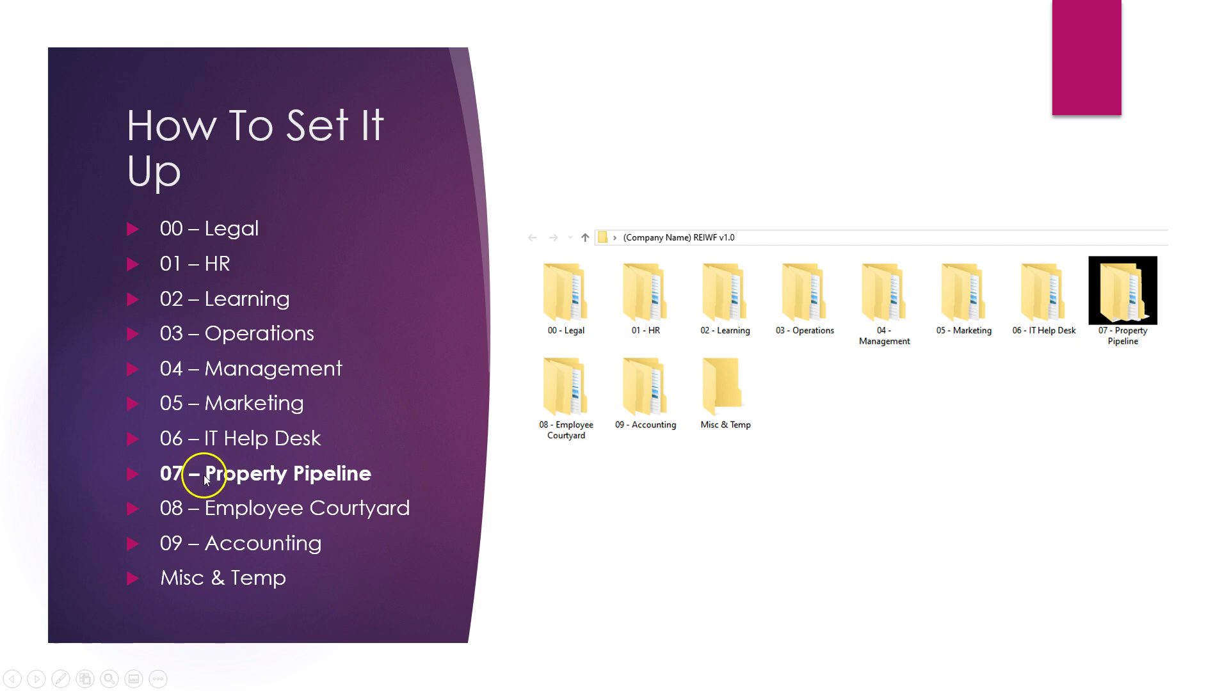
Exit the slideshow and open the '(Company Name) REIWF' folder from the desktop.
key(Escape)
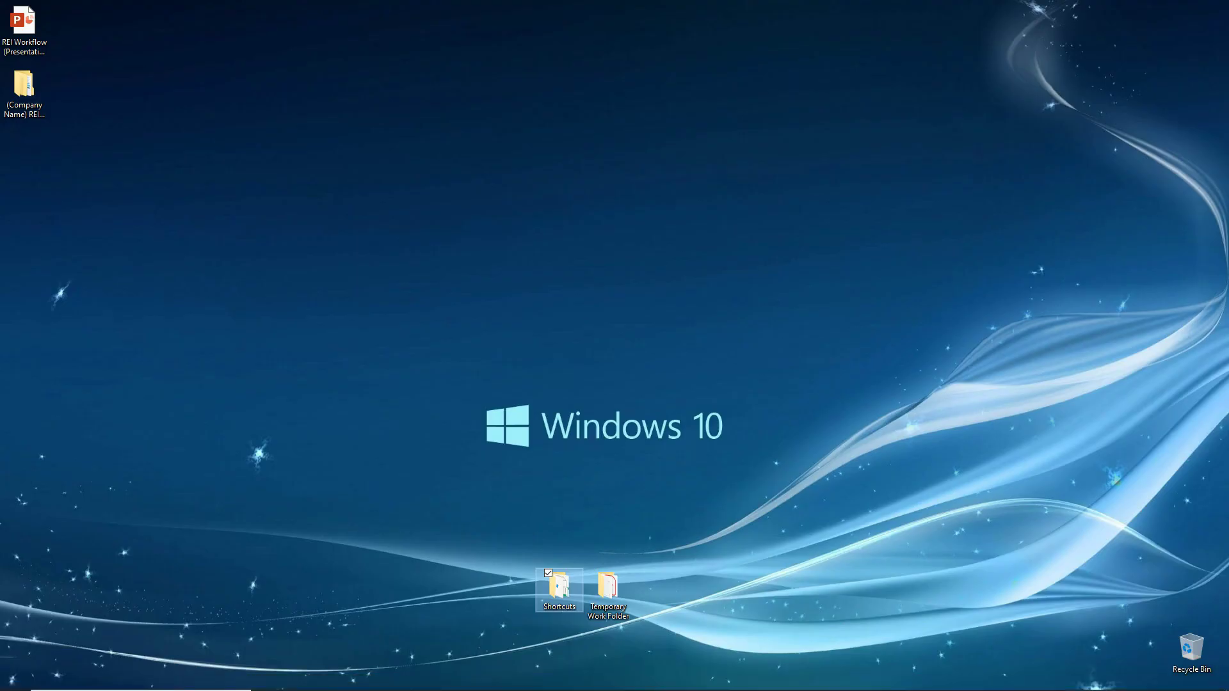
double_click(29, 106)
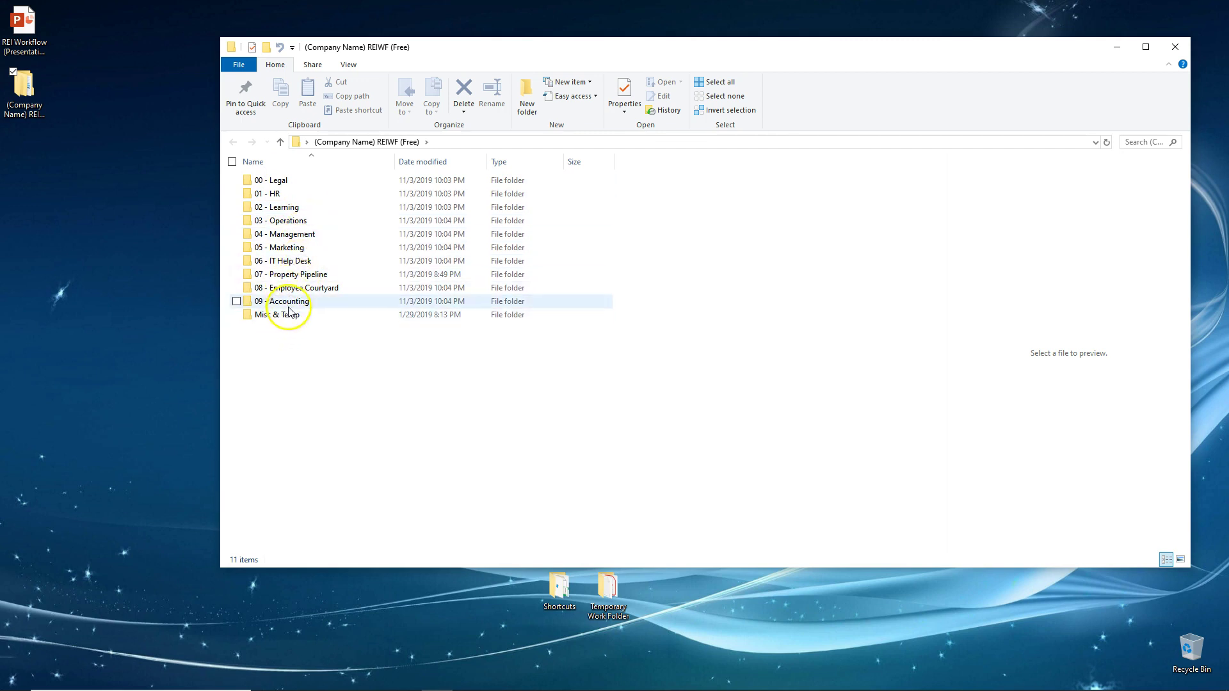
Drill into 07 - Property Pipeline, then the 2018 year folder, then A - Working.
double_click(298, 276)
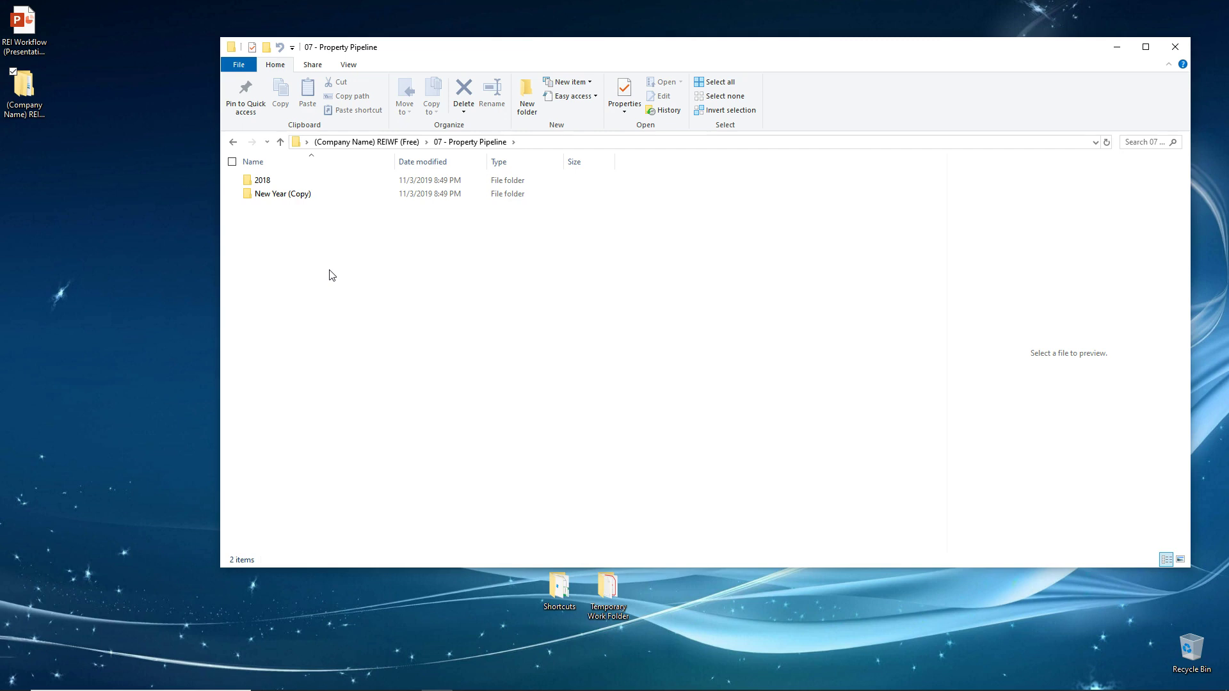
click(306, 345)
double_click(276, 184)
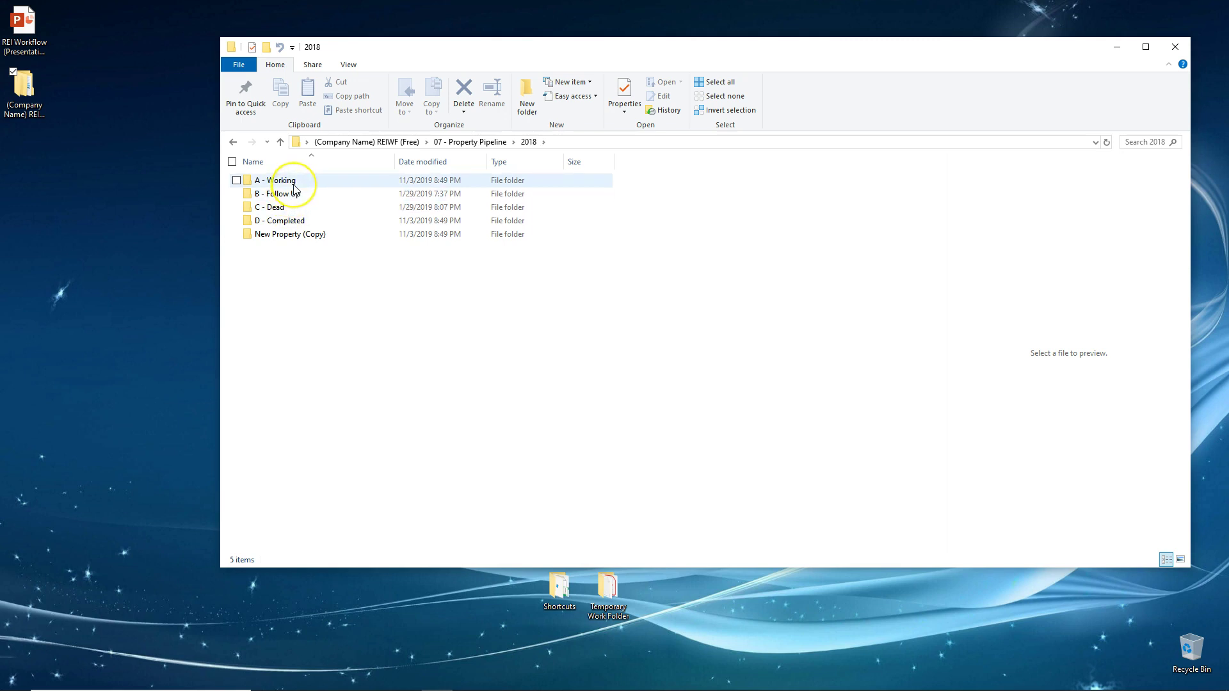
double_click(293, 183)
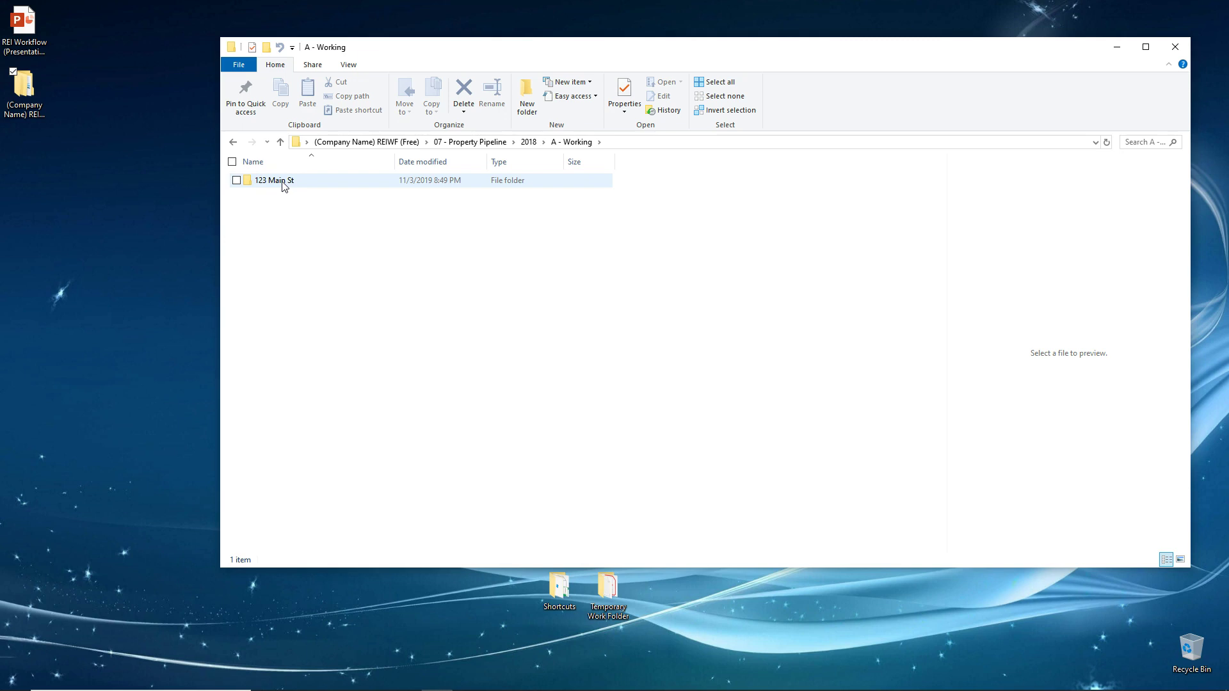
Step back three levels to the top-level company folder.
click(234, 142)
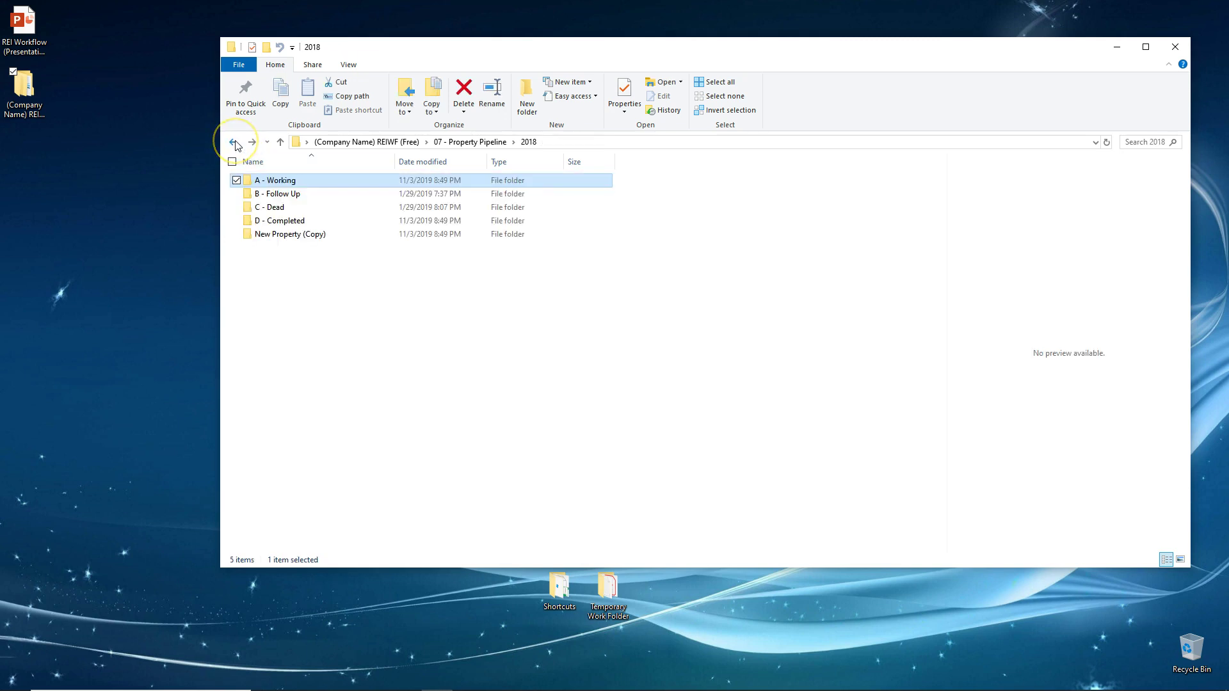
click(234, 142)
click(234, 142)
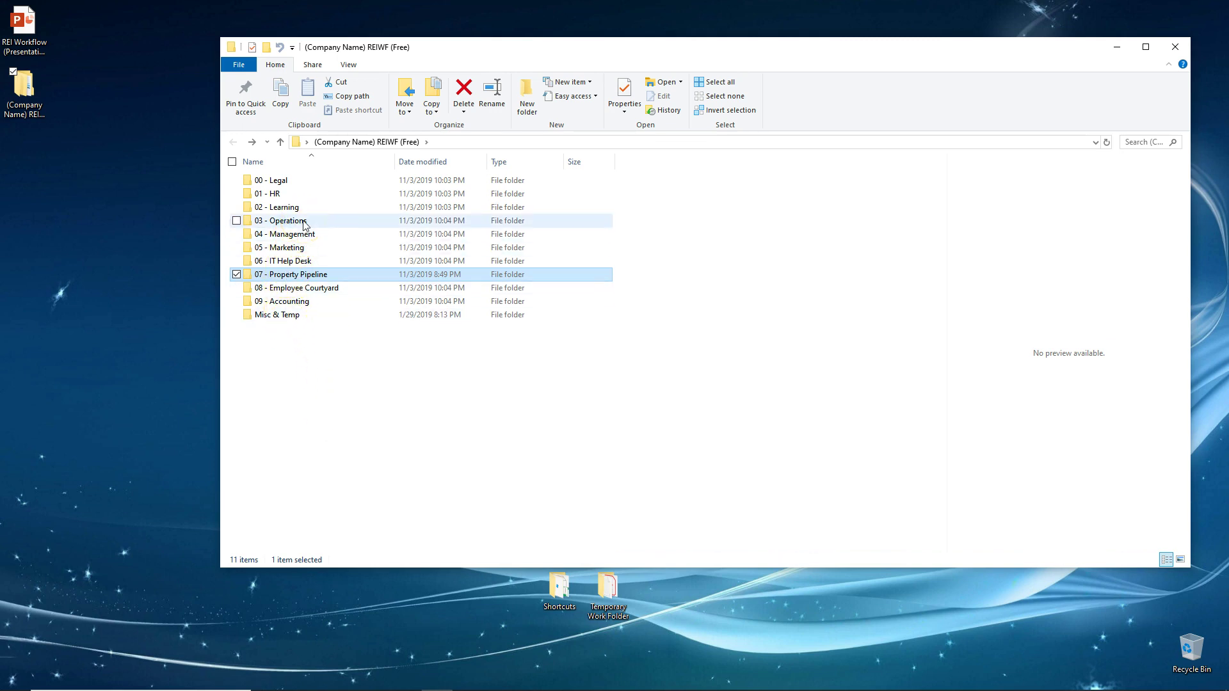
Highlight the 03 - Operations, 05 - Marketing and 07 - Property Pipeline folders in turn.
click(304, 222)
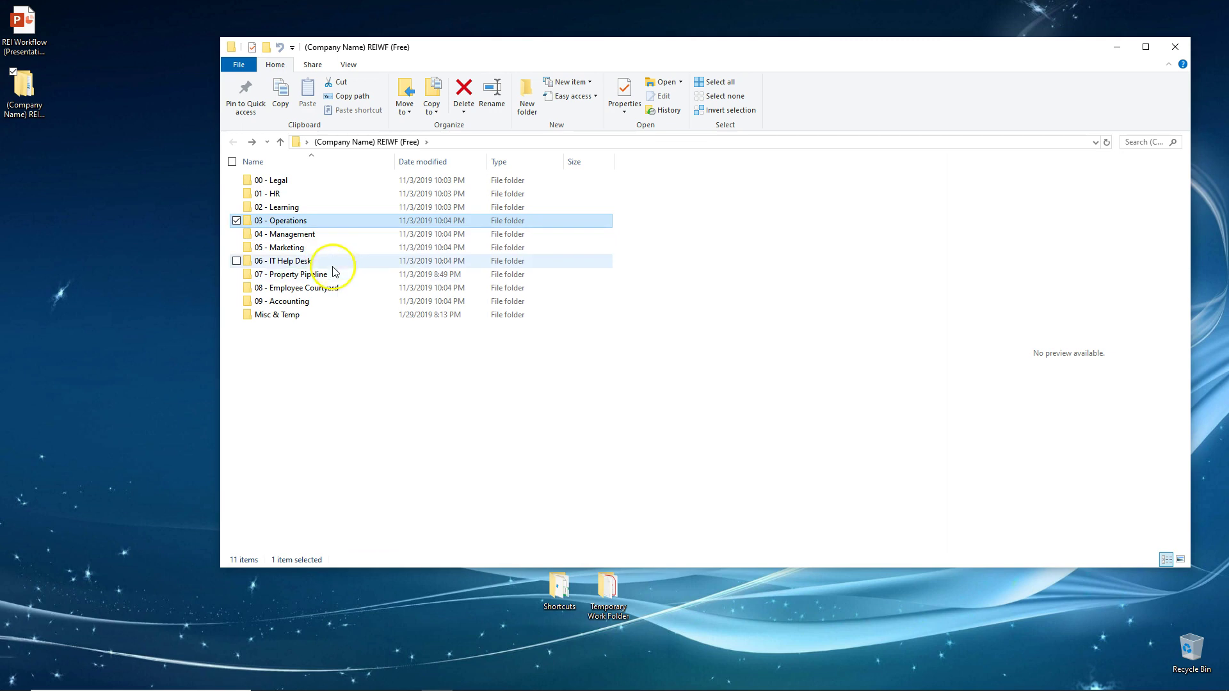
click(309, 224)
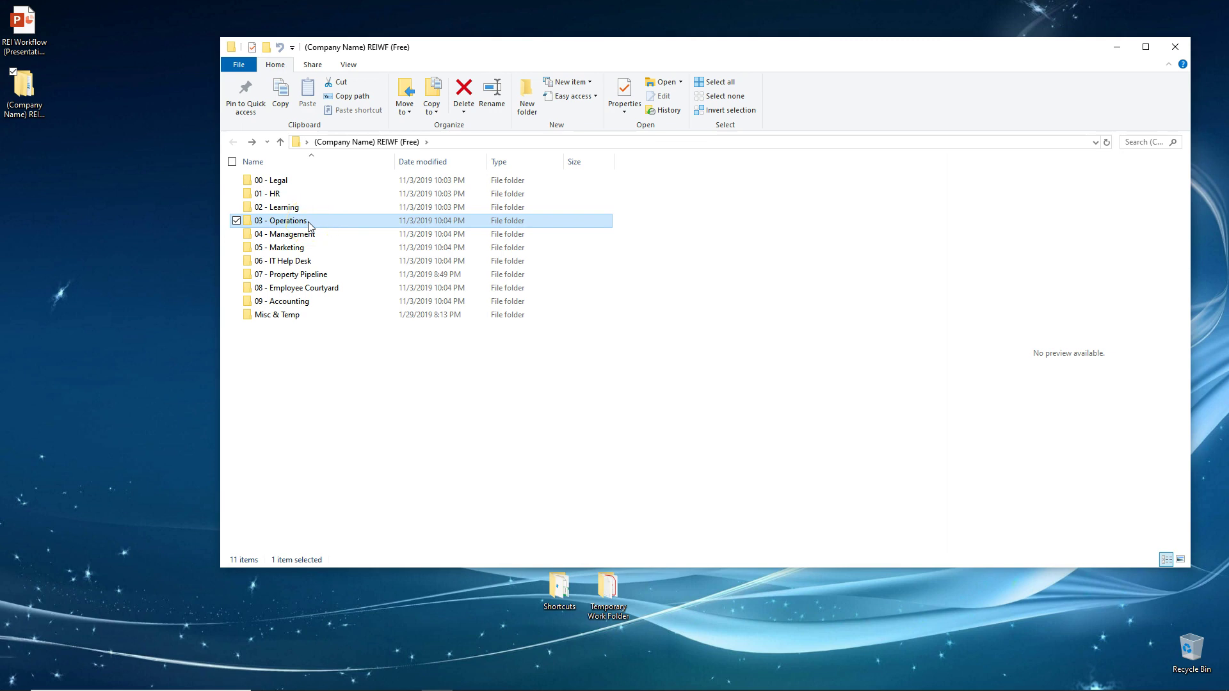
click(308, 223)
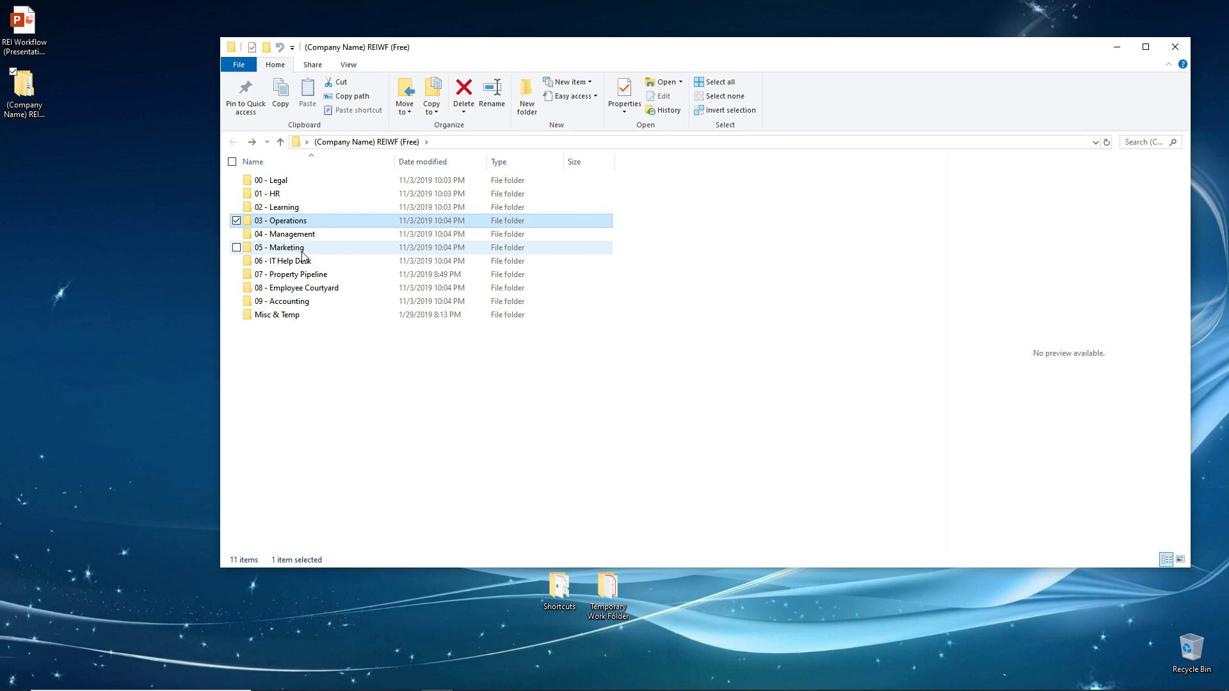
click(307, 250)
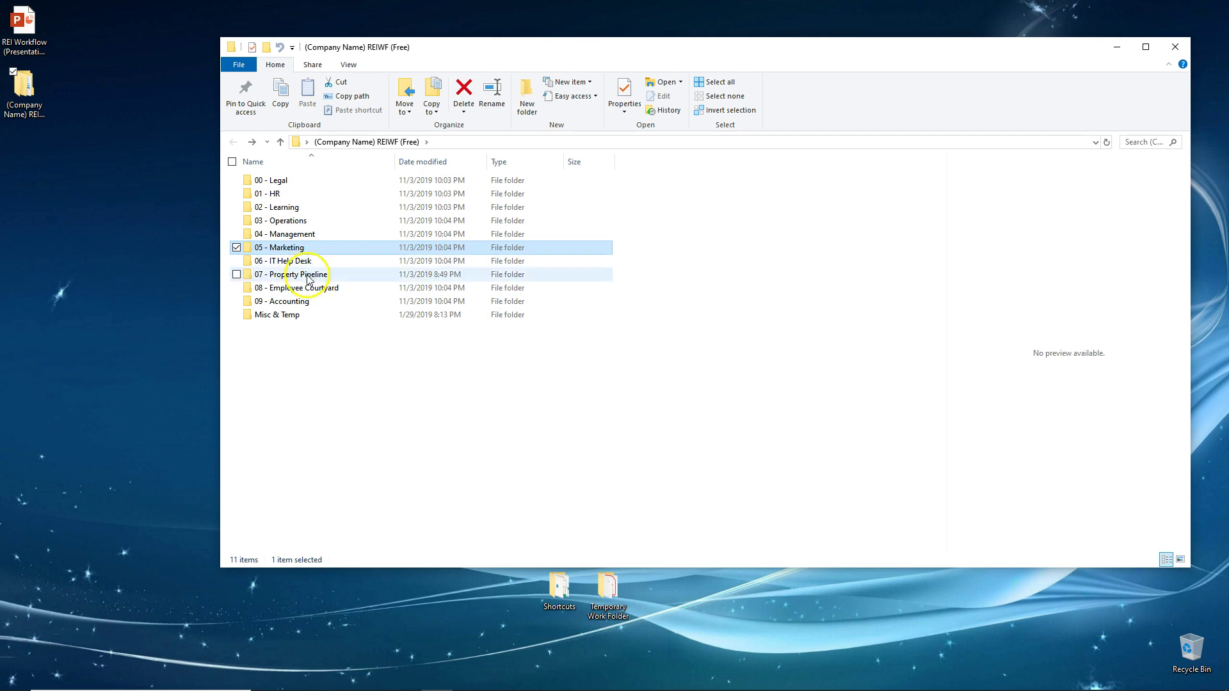
click(307, 281)
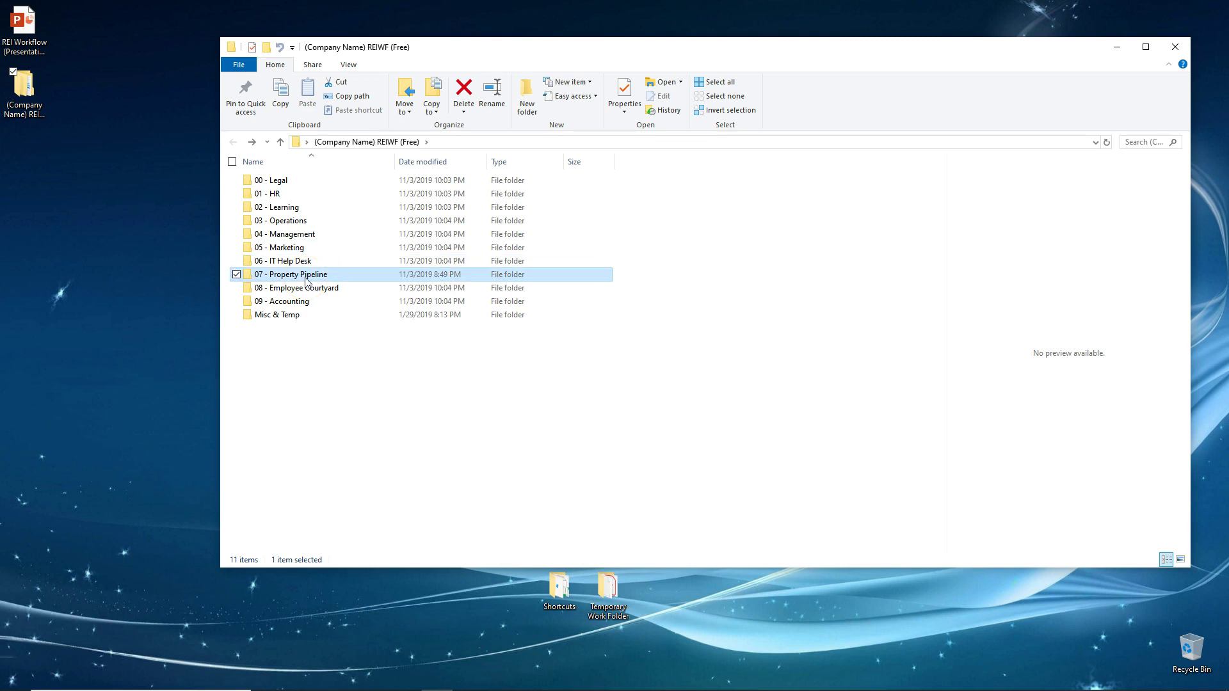
Open 07 - Property Pipeline › 2018 › A - Working › 123 Main St.
double_click(306, 280)
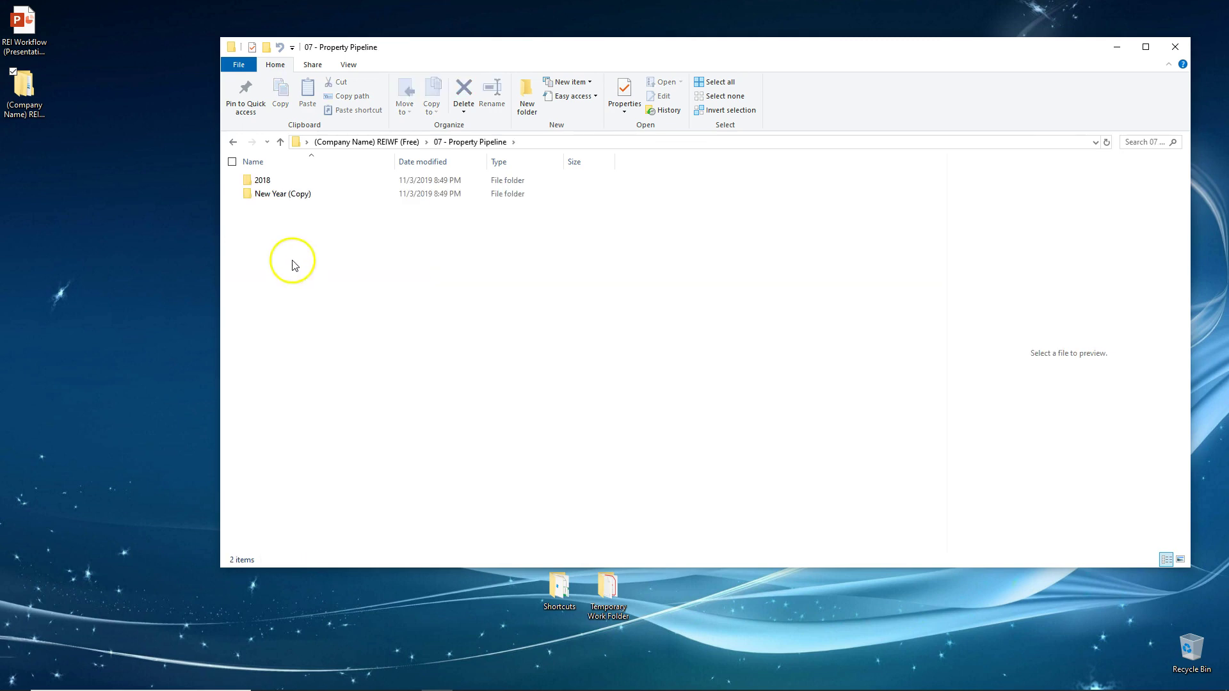
double_click(263, 180)
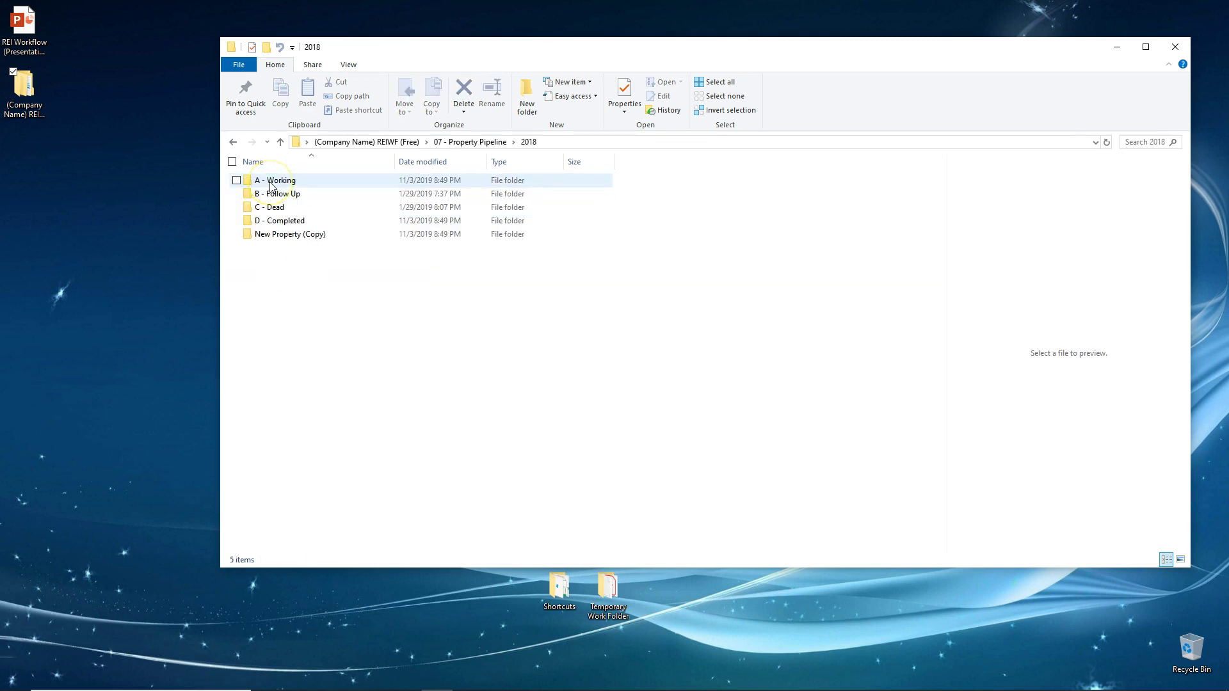
double_click(286, 182)
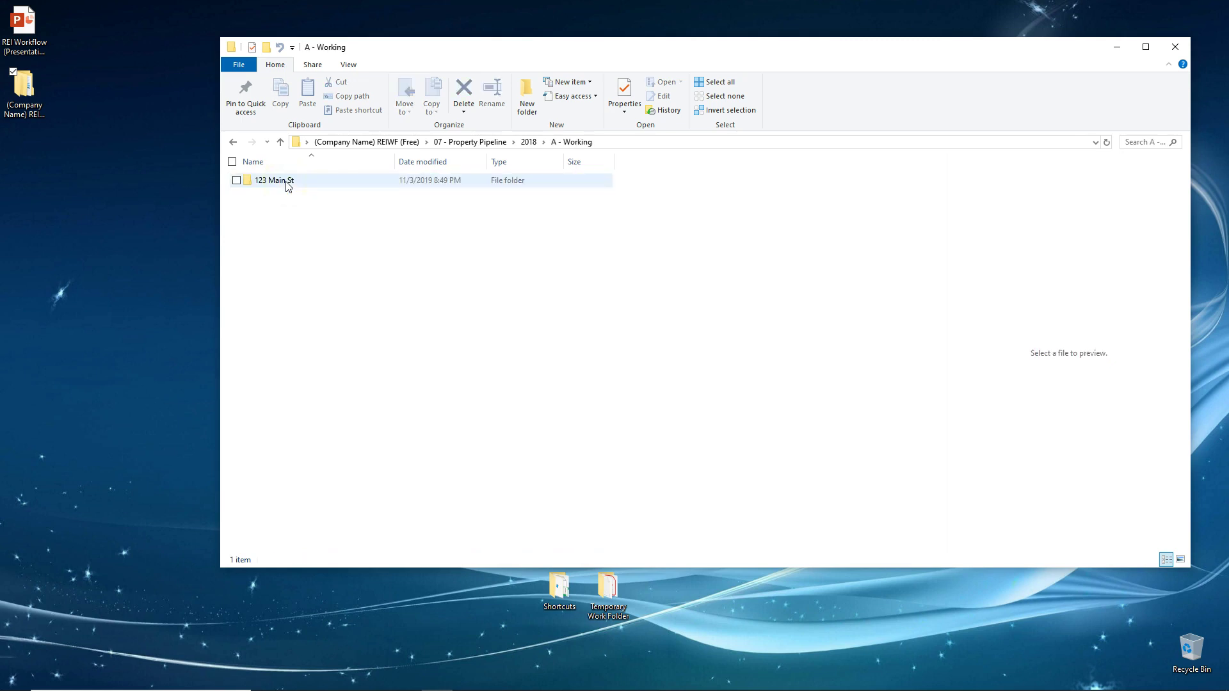
click(286, 184)
double_click(286, 184)
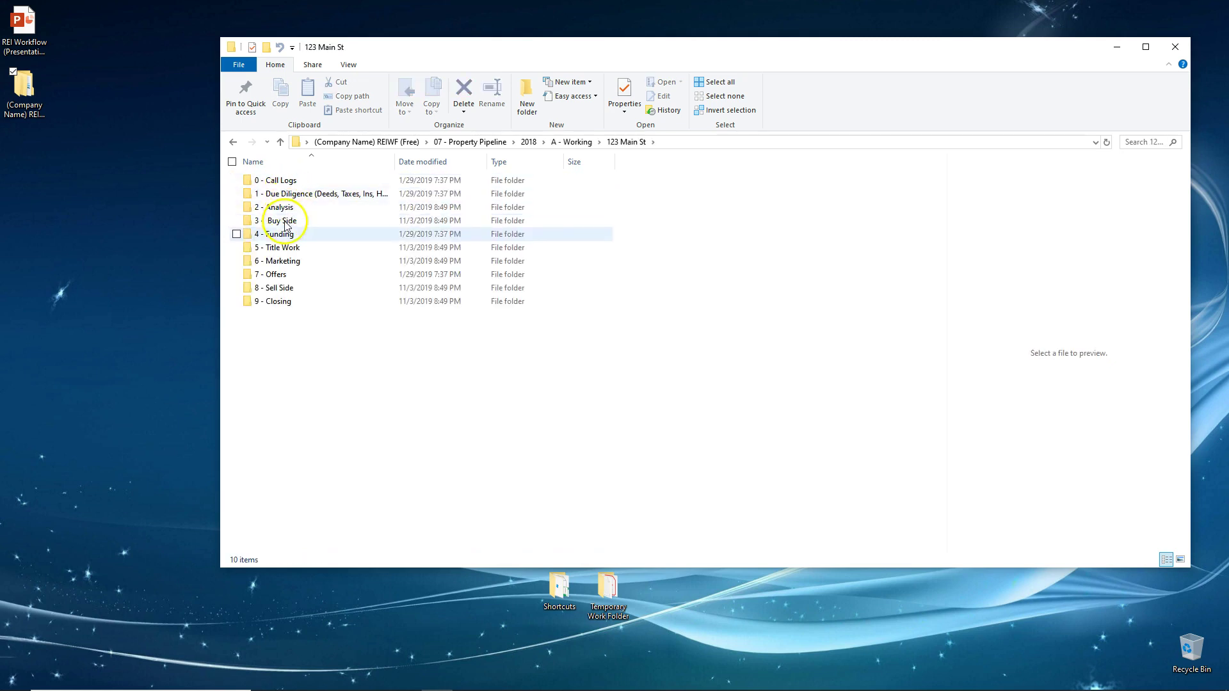
Look inside 3 - Buy Side, then open the 8 - Sell Side folder.
click(302, 249)
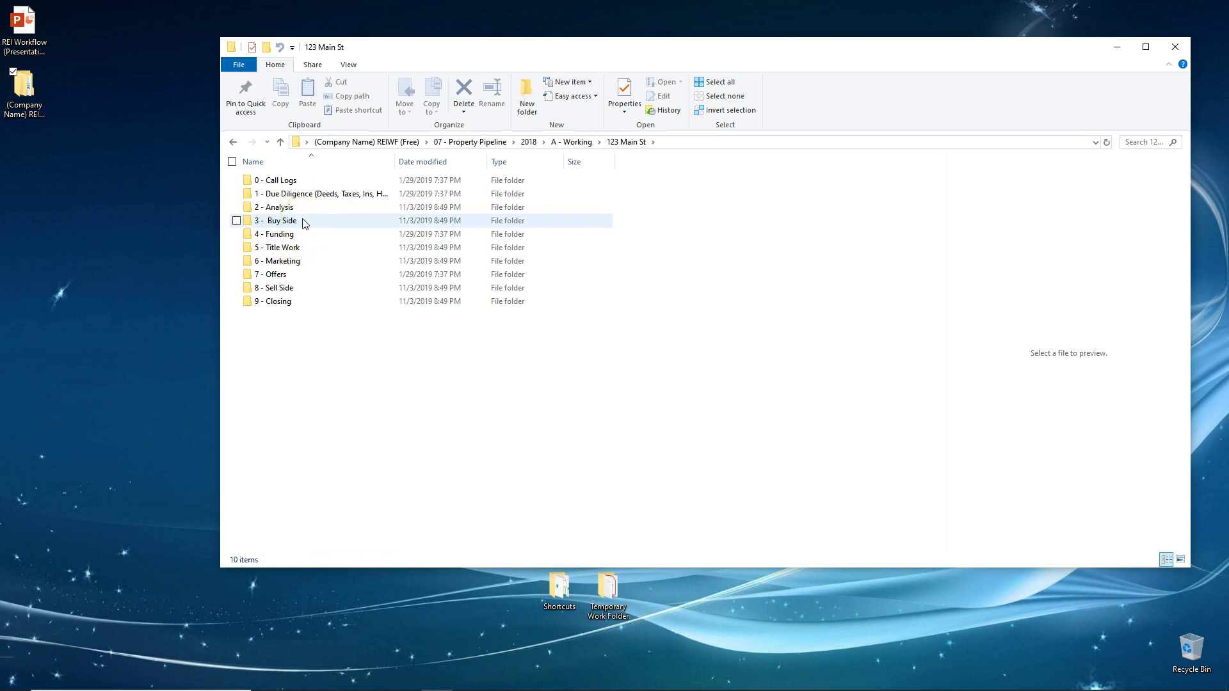
double_click(304, 224)
double_click(266, 190)
key(alt+Left)
double_click(282, 288)
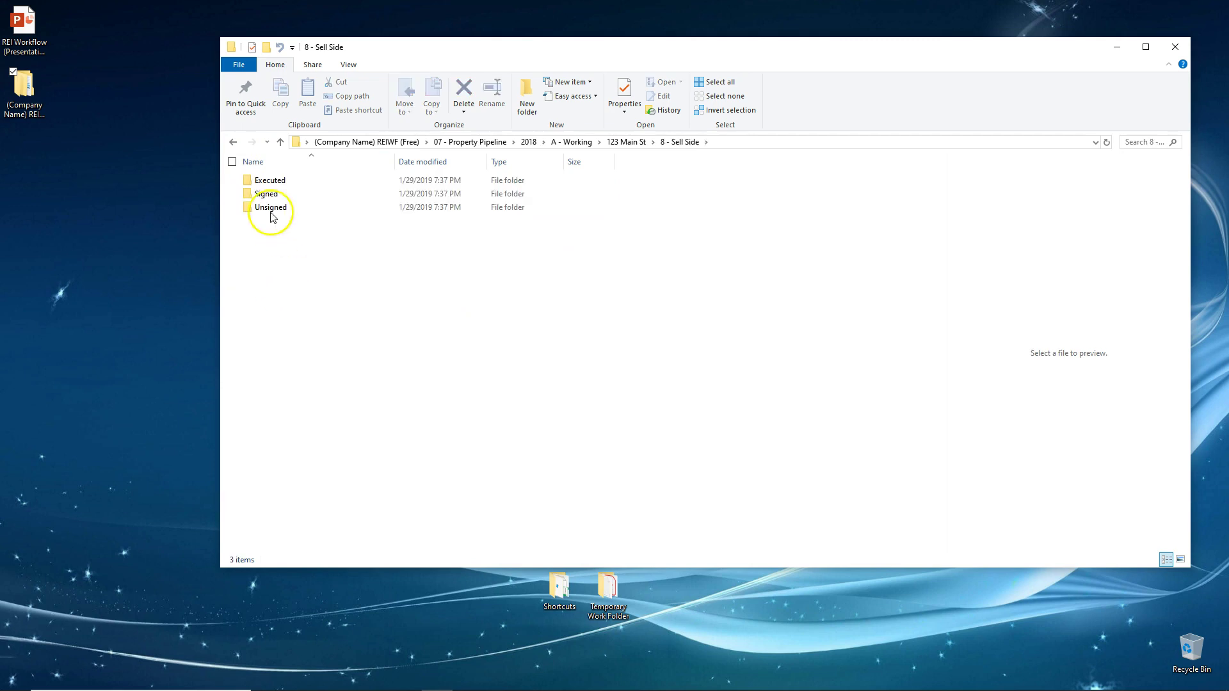
Go back up to 07 - Property Pipeline and select the New Year (Copy) template folder.
click(233, 142)
click(233, 142)
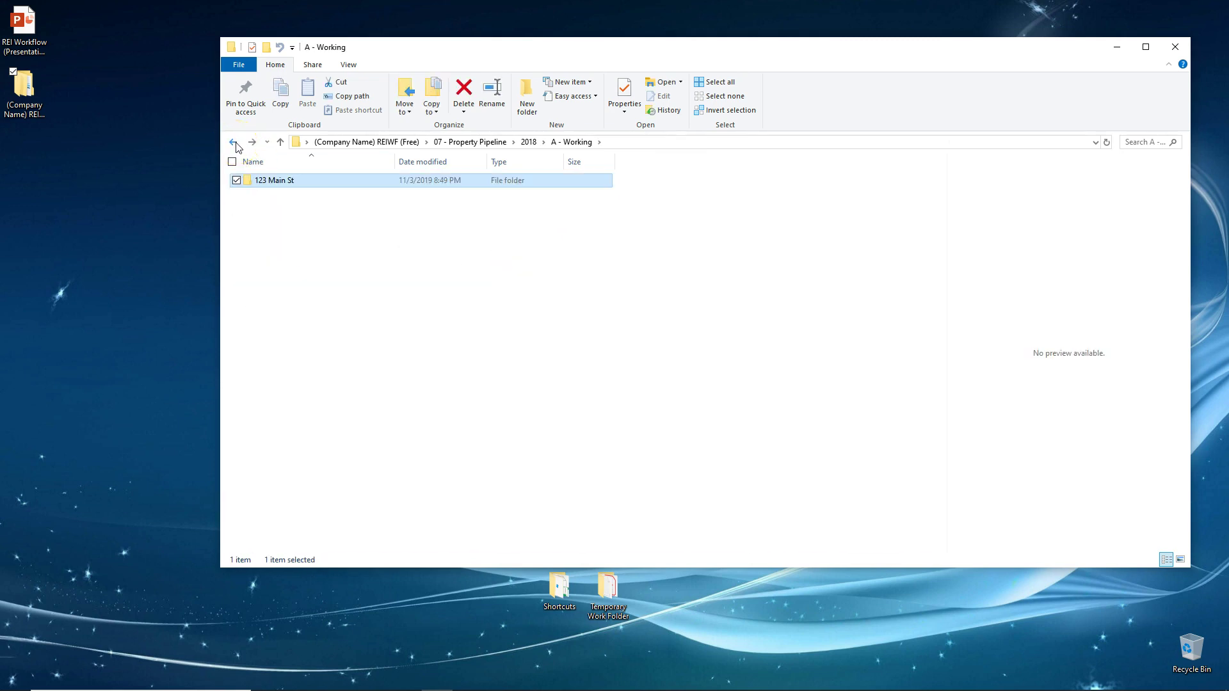
click(236, 145)
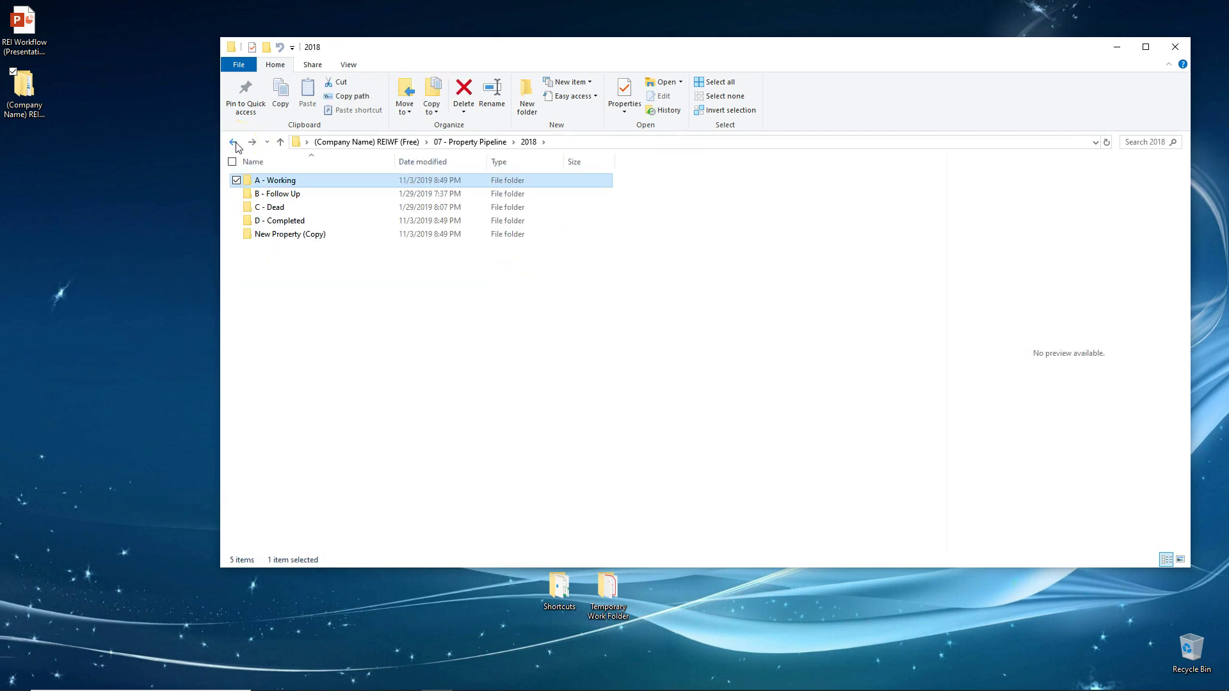
click(235, 145)
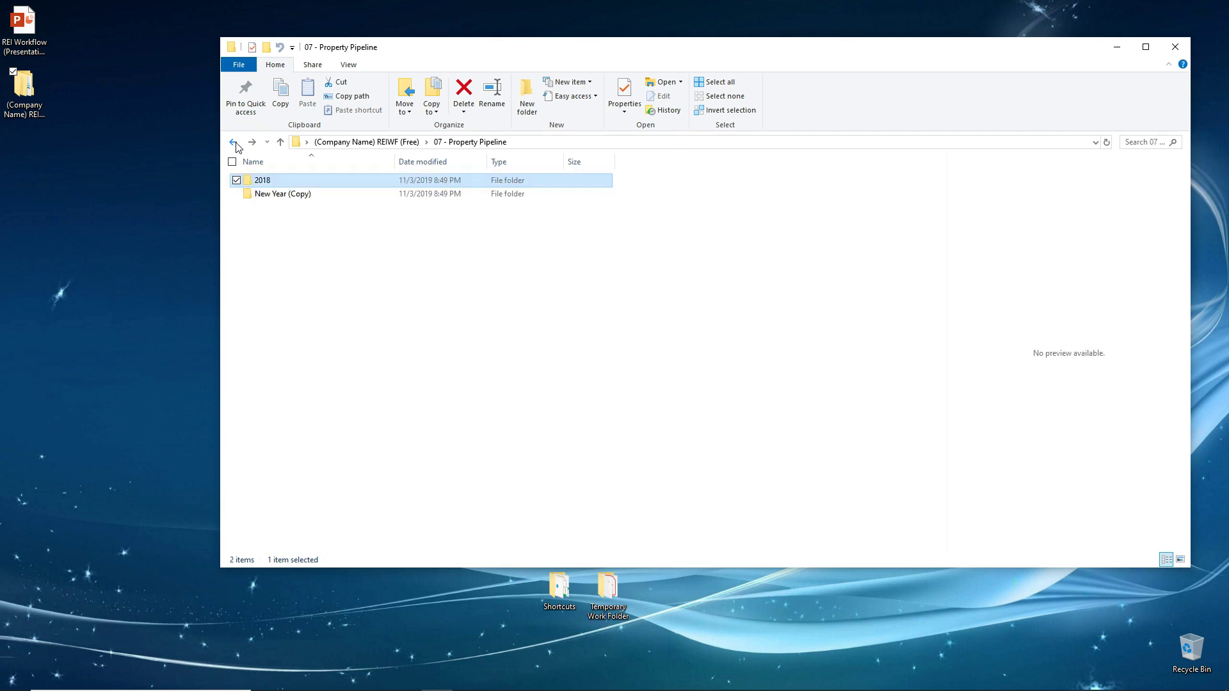
click(285, 195)
click(308, 196)
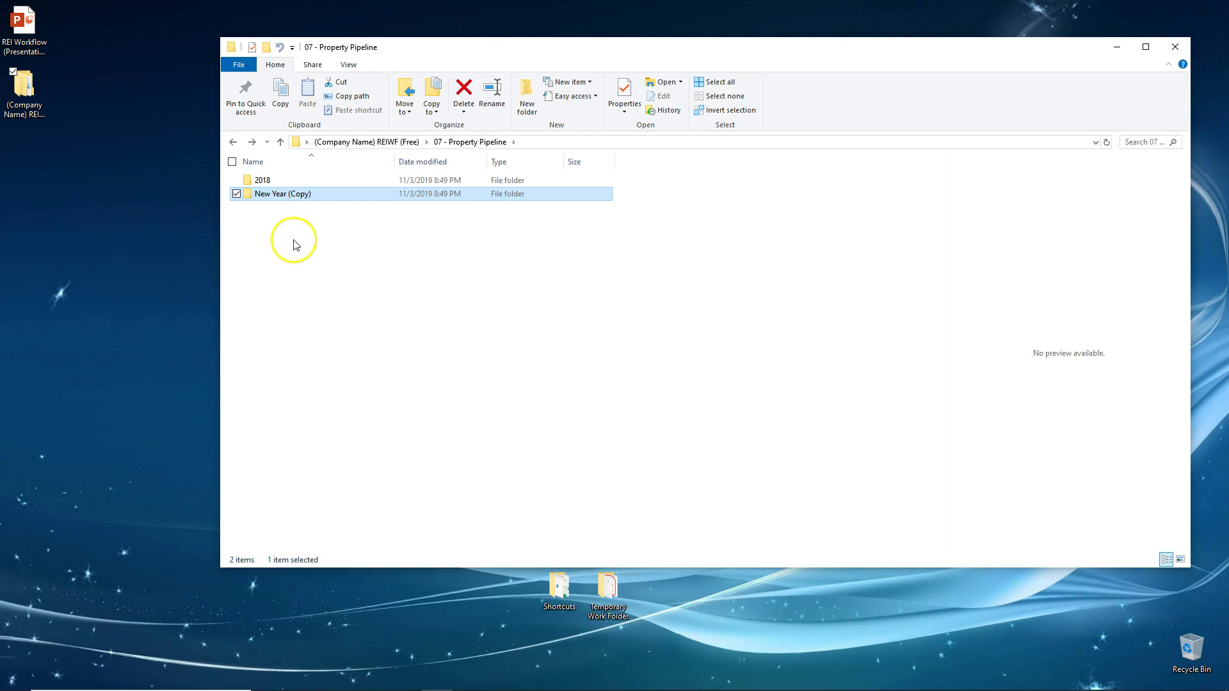
double_click(280, 198)
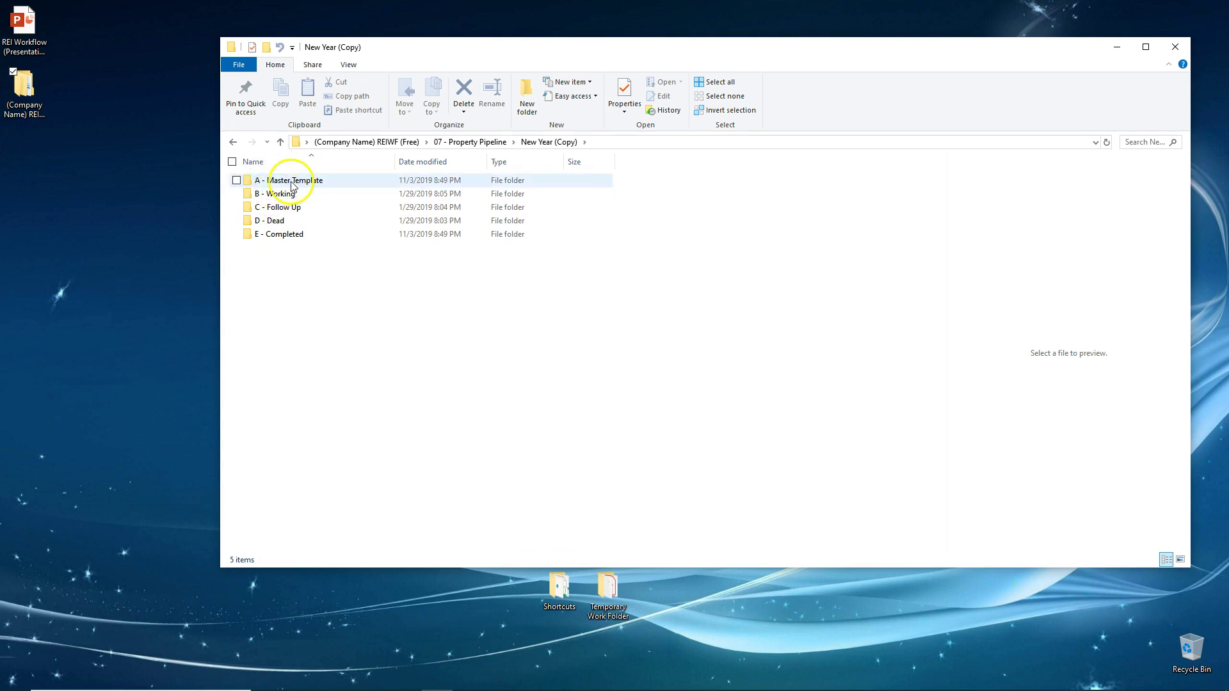
click(233, 141)
click(233, 141)
click(250, 143)
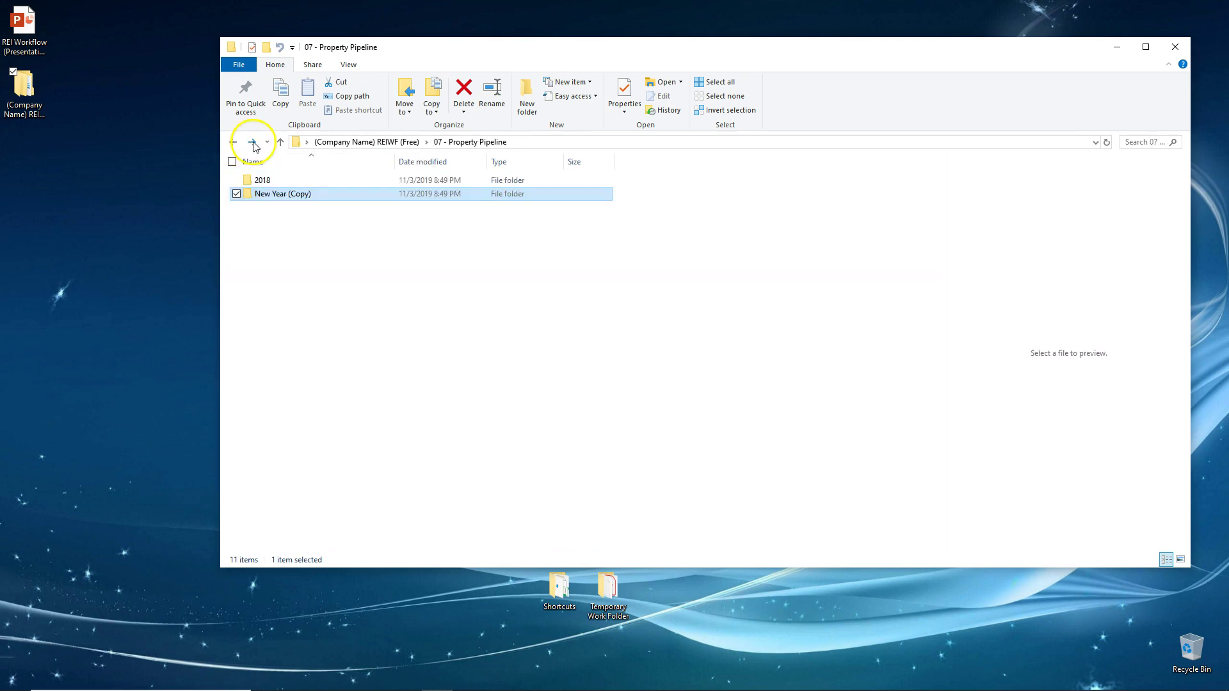
Open 2018, point out B - Follow Up, and open the A - Working folder.
double_click(282, 180)
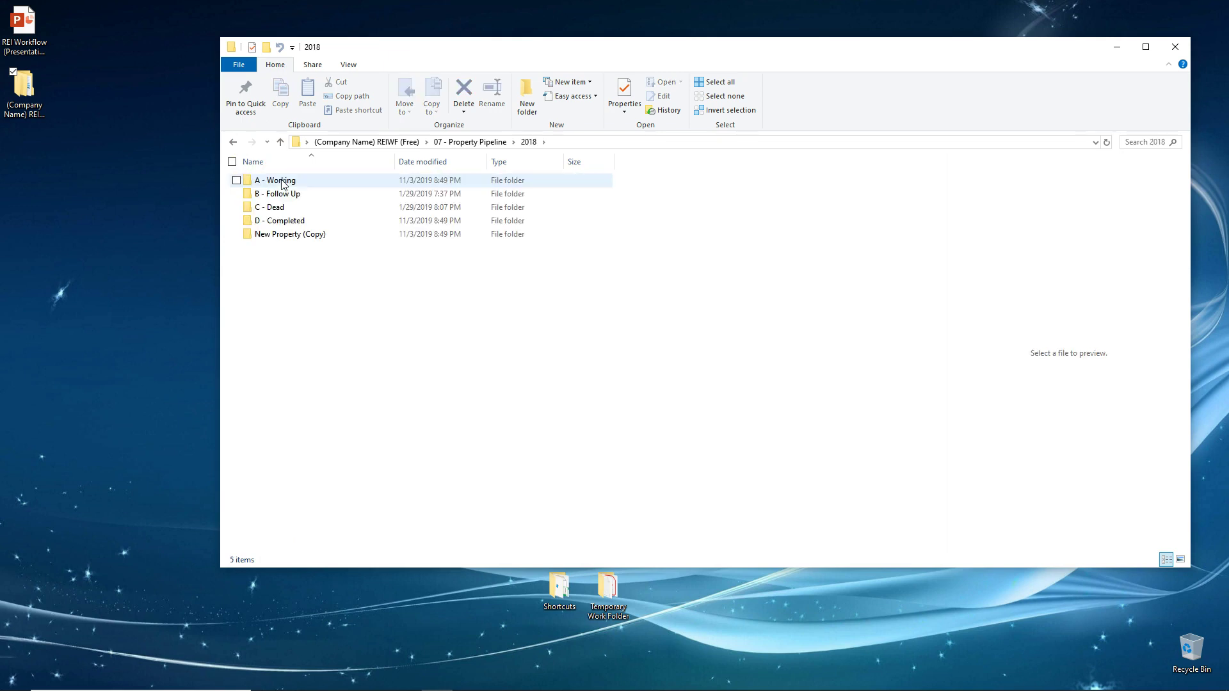
click(279, 194)
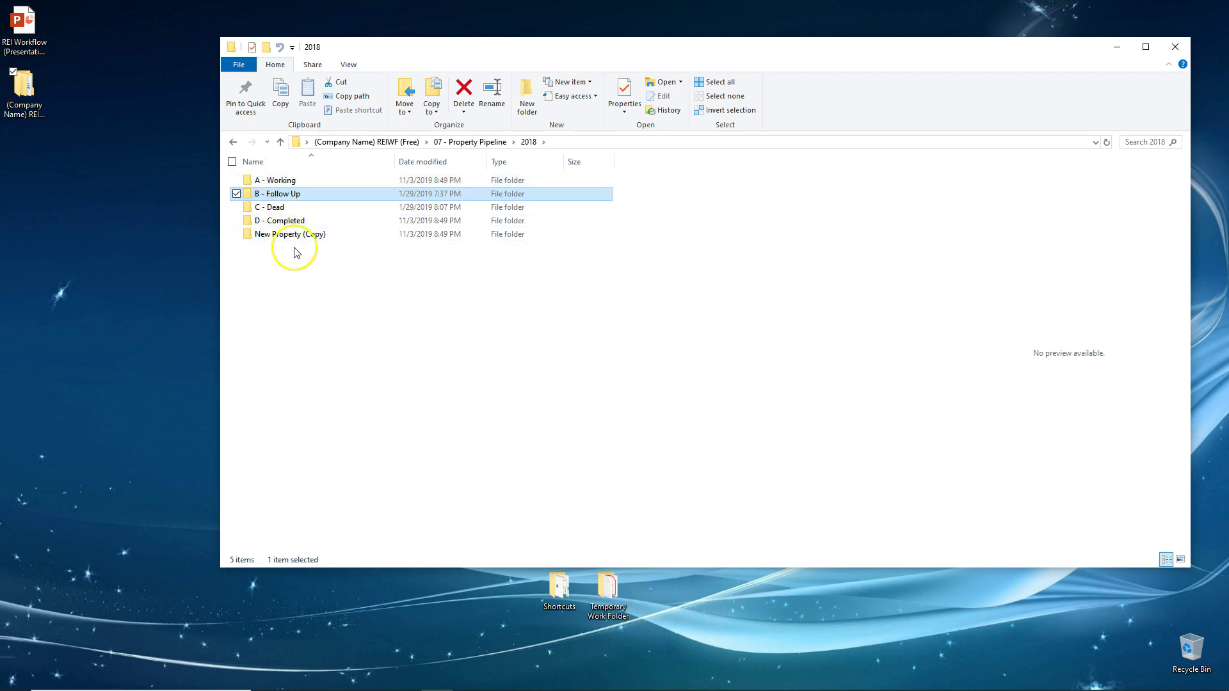
double_click(281, 180)
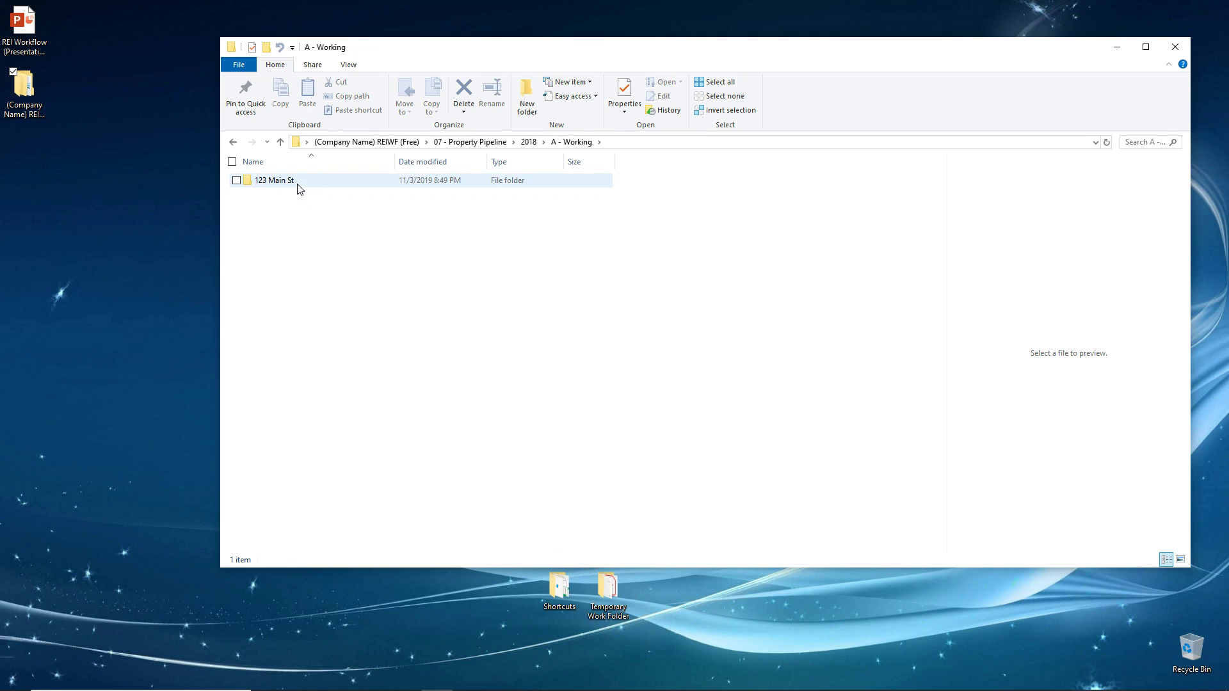
double_click(298, 187)
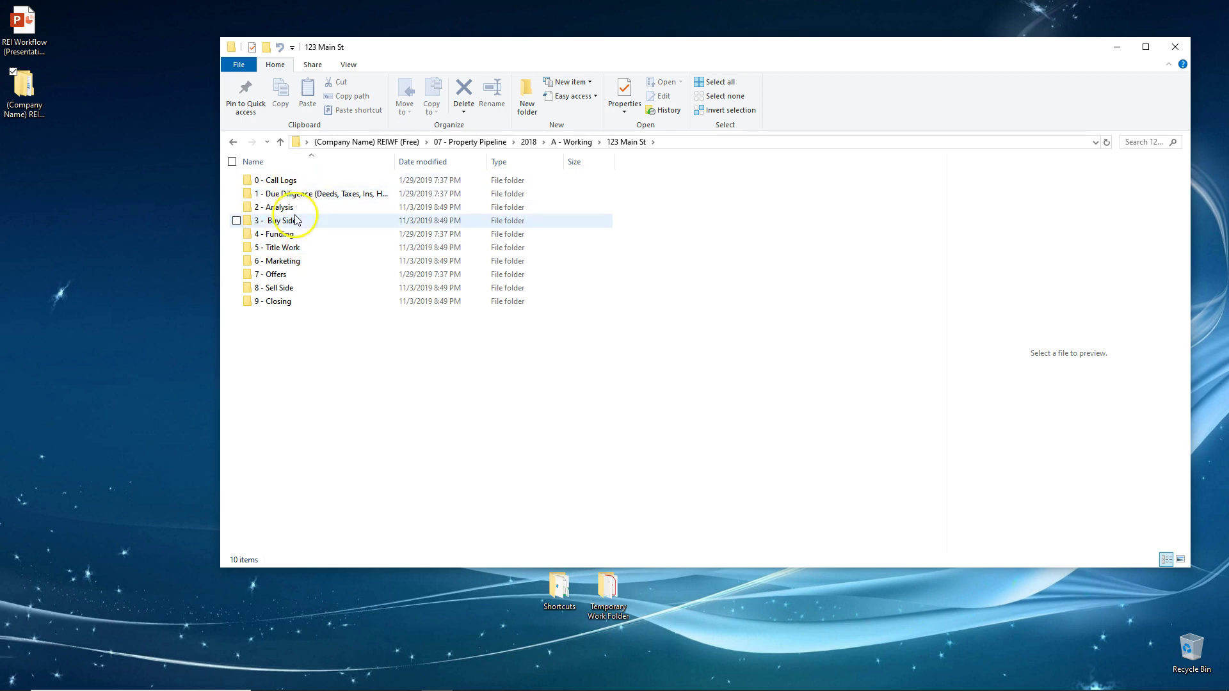
click(233, 143)
click(233, 144)
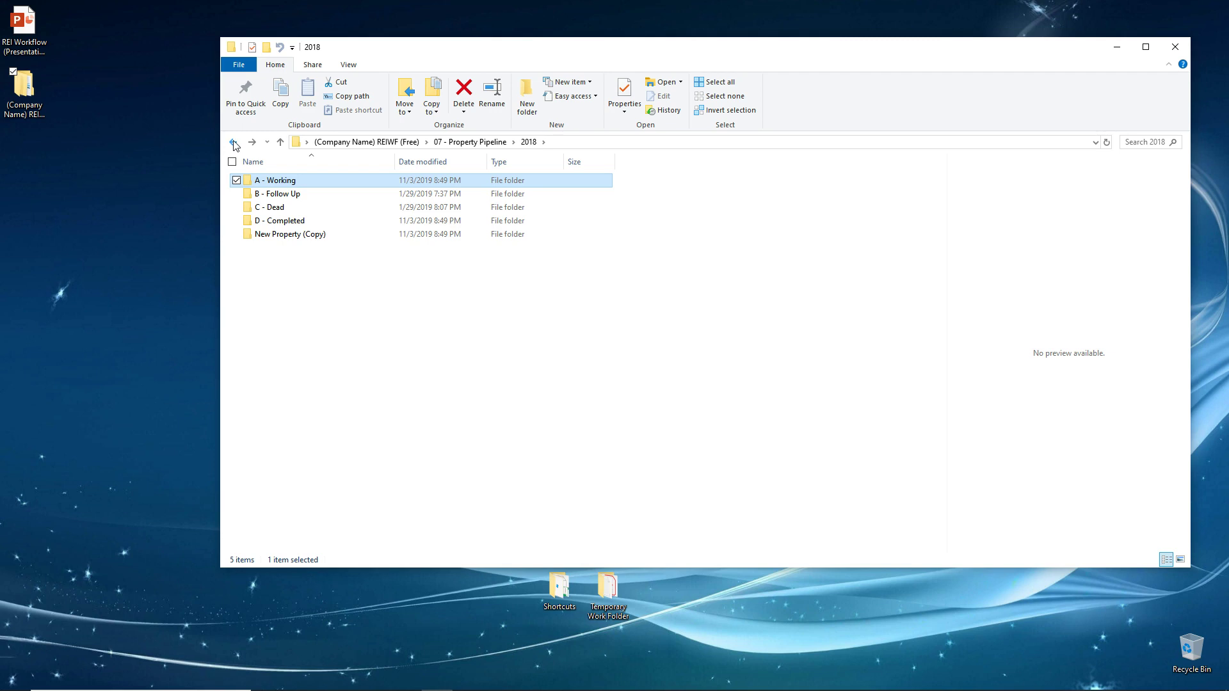
double_click(270, 235)
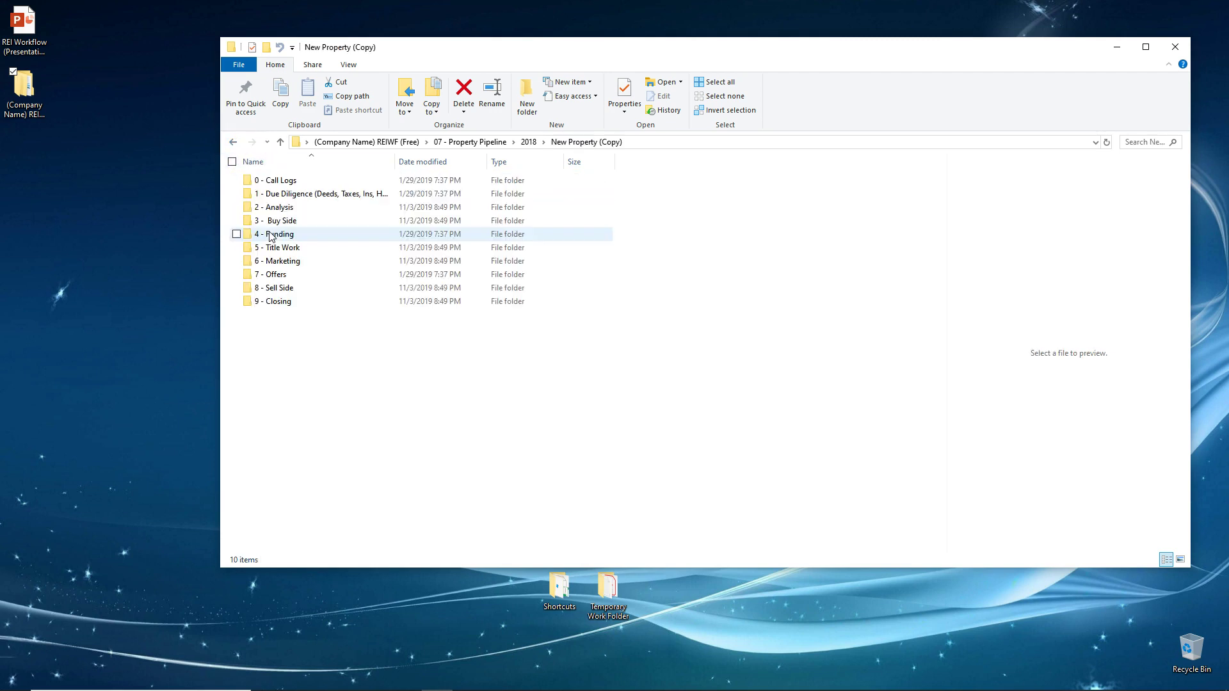
click(234, 142)
click(234, 143)
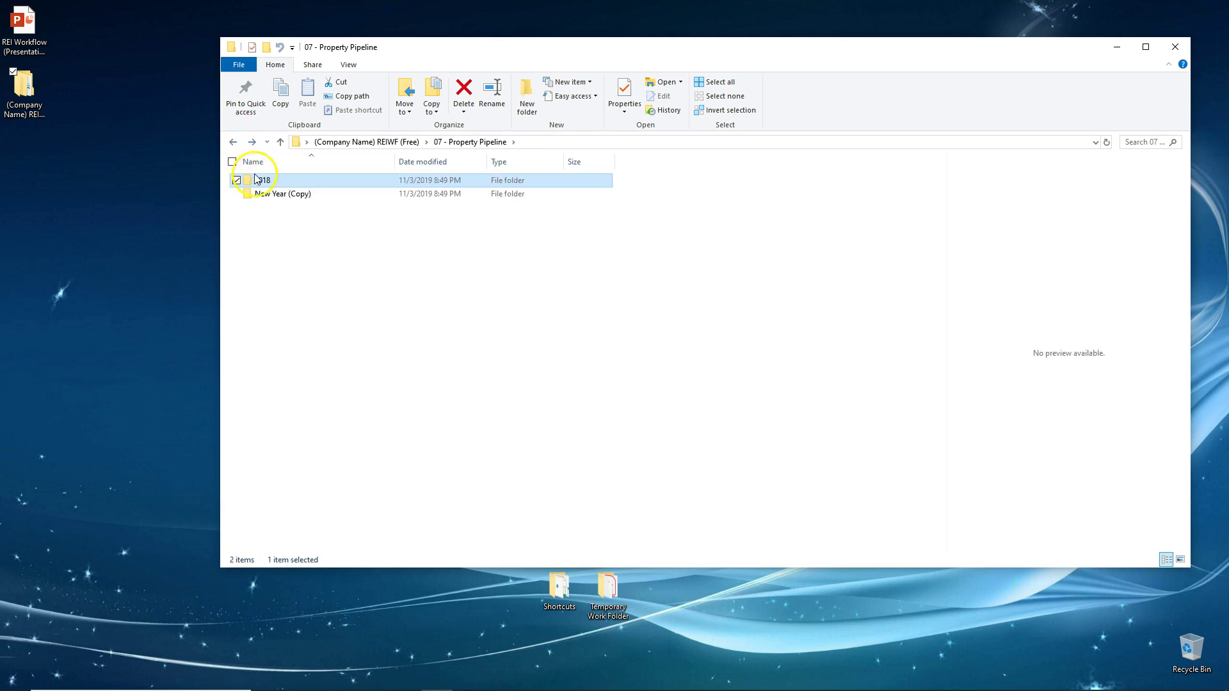
double_click(261, 182)
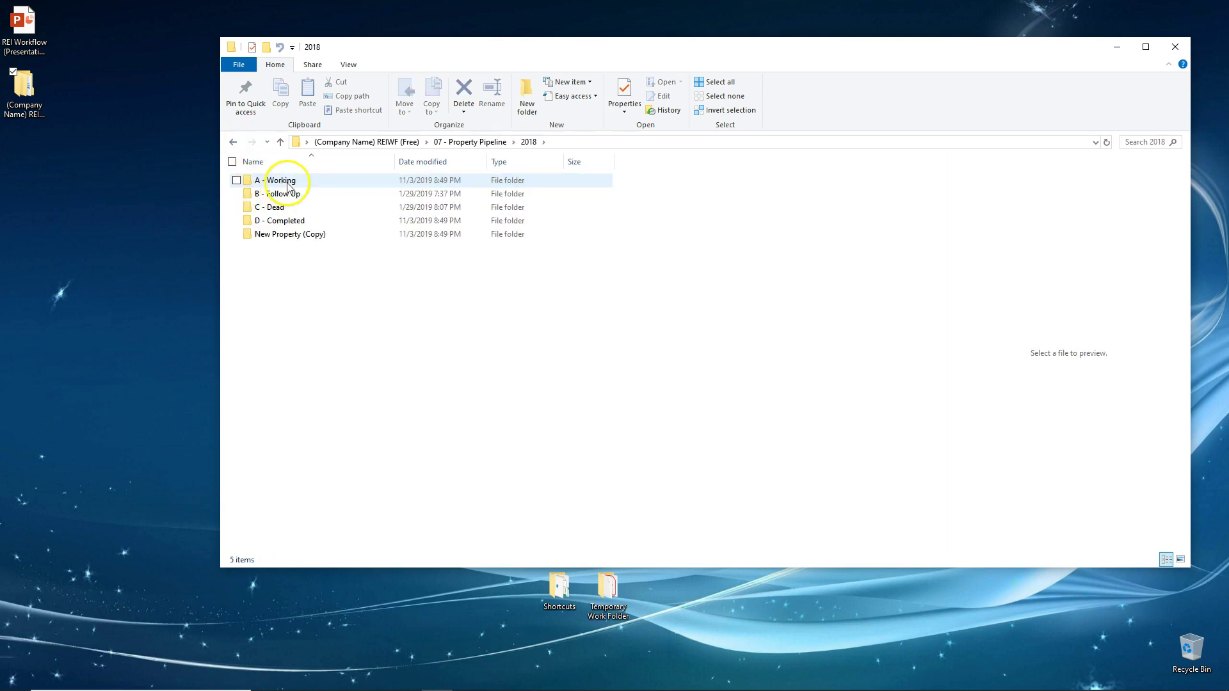
double_click(284, 180)
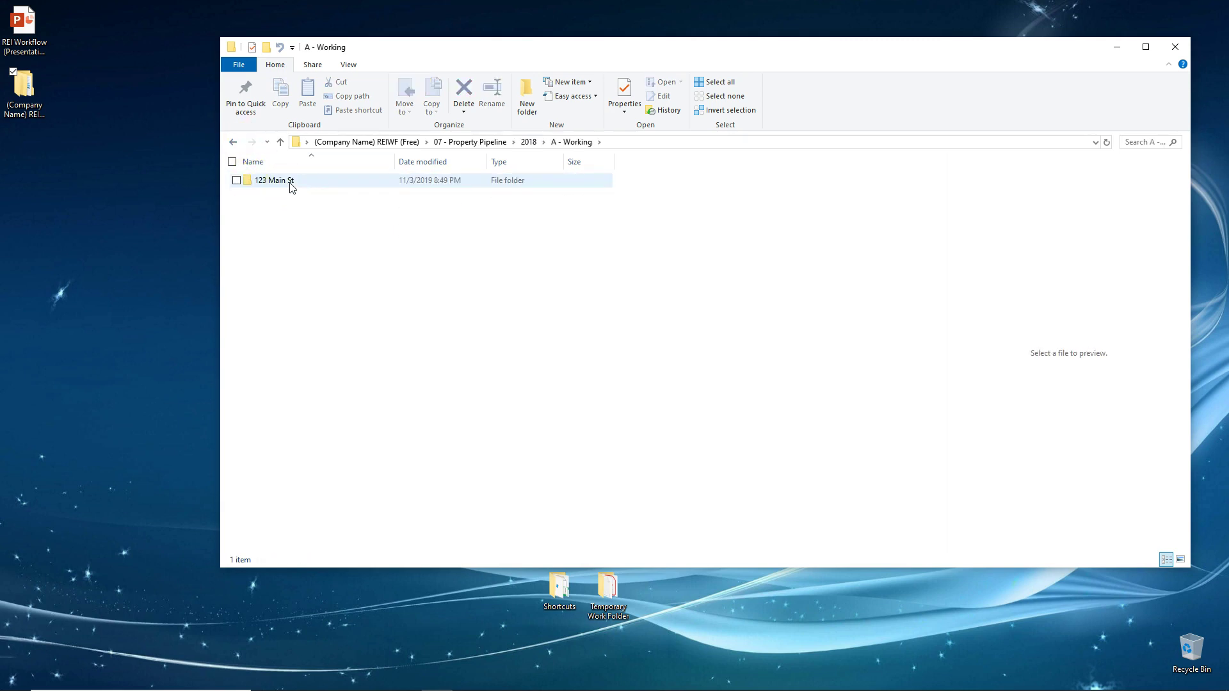
double_click(290, 184)
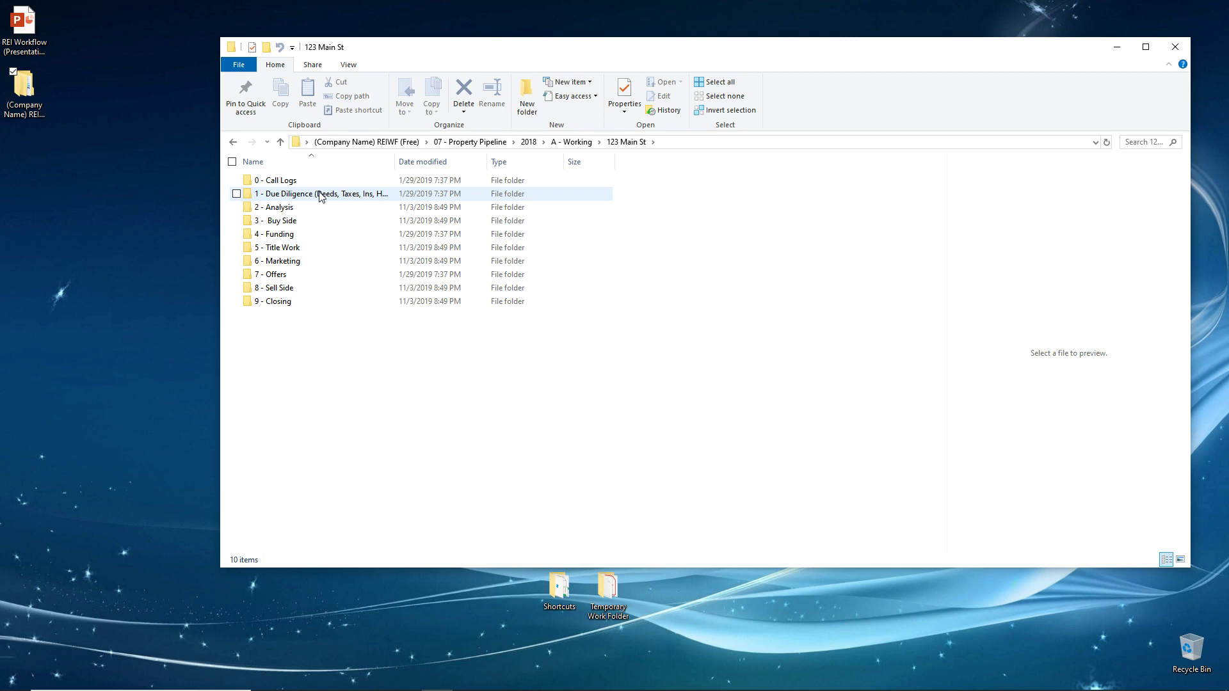
double_click(293, 208)
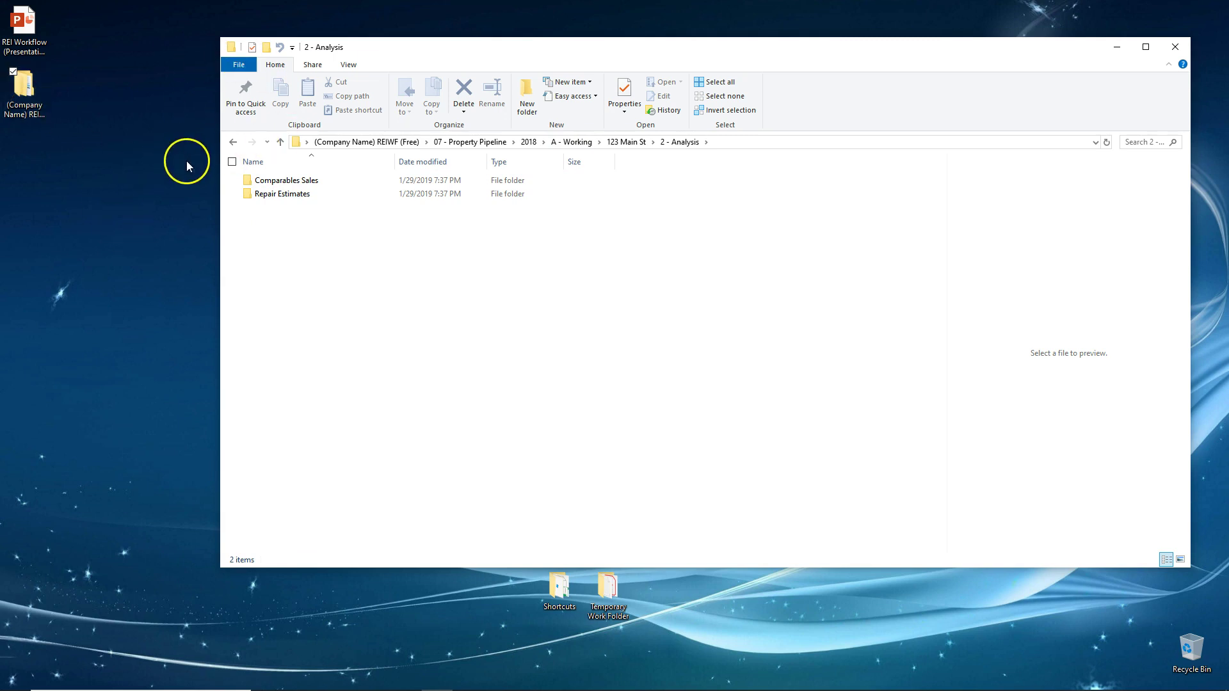
click(237, 147)
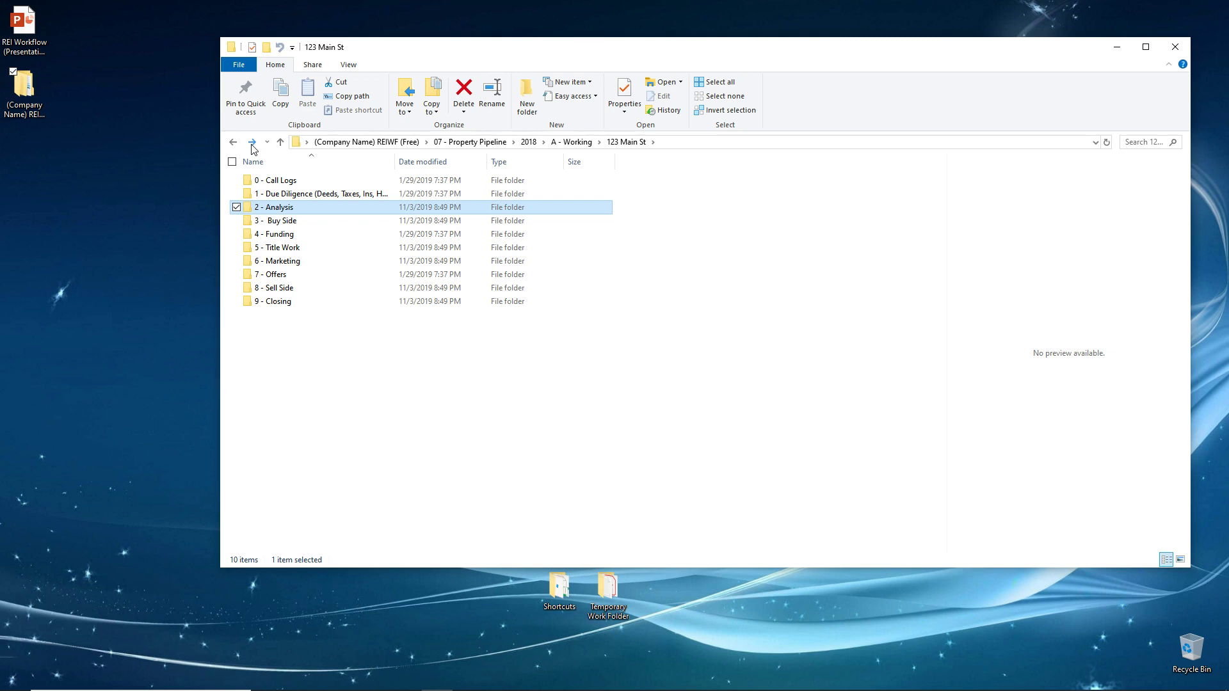
double_click(285, 206)
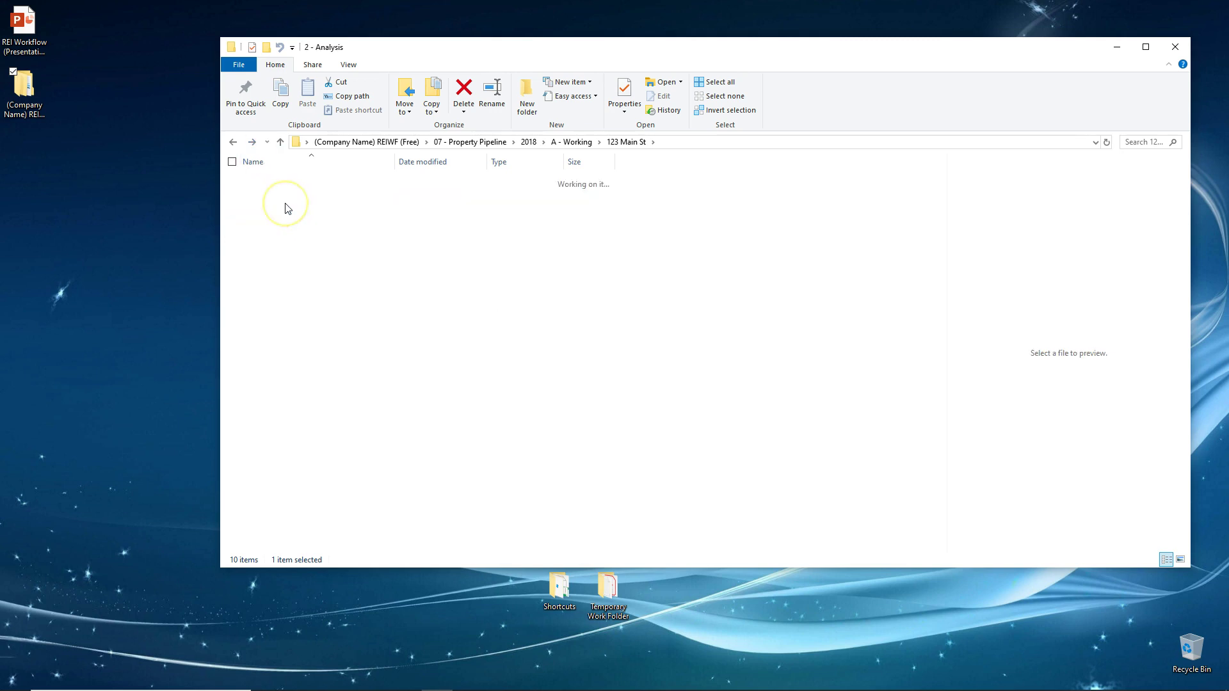
double_click(288, 180)
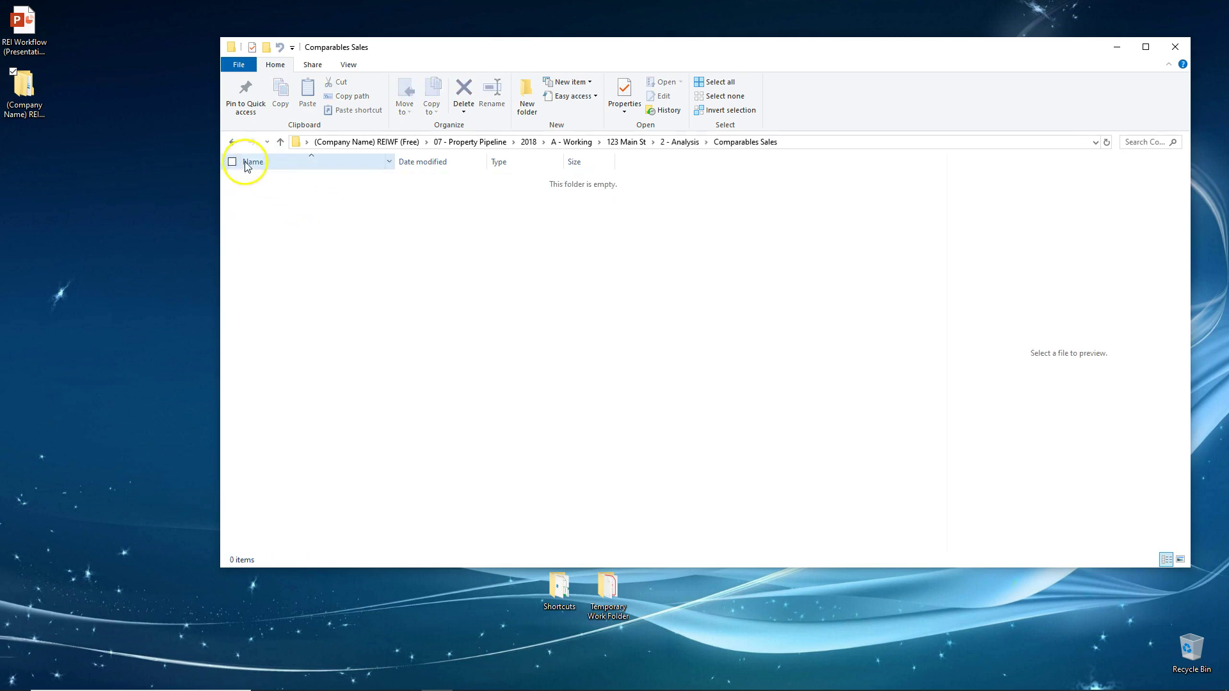
click(234, 142)
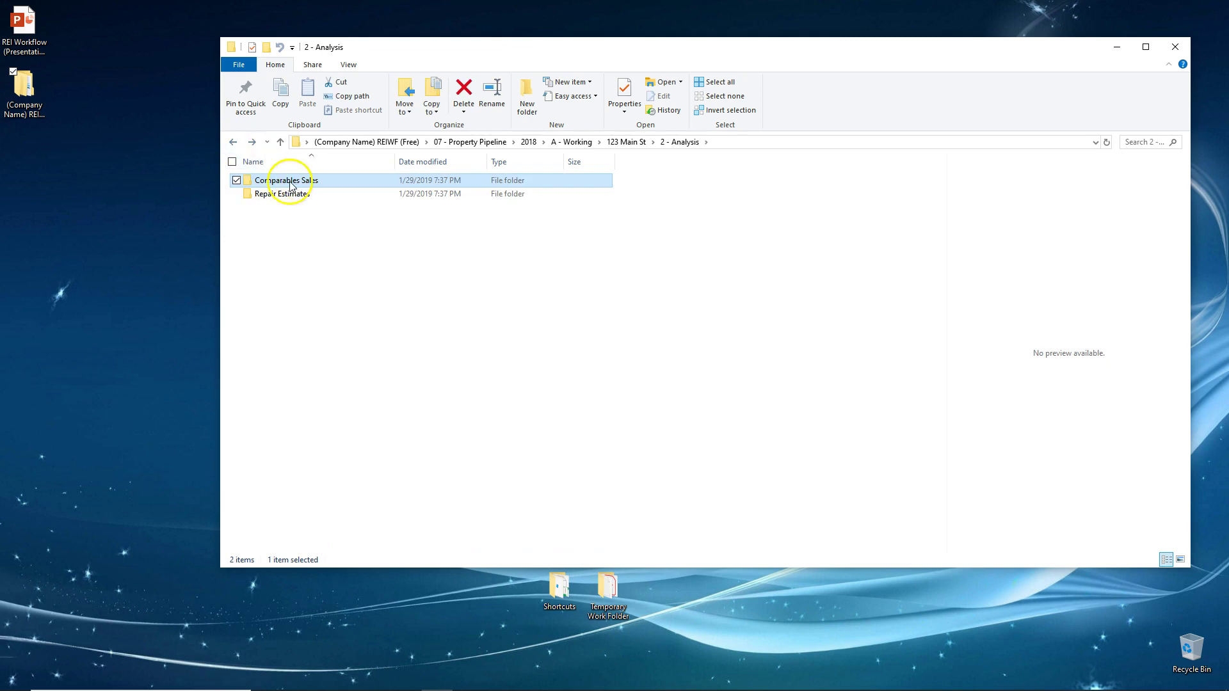
click(233, 142)
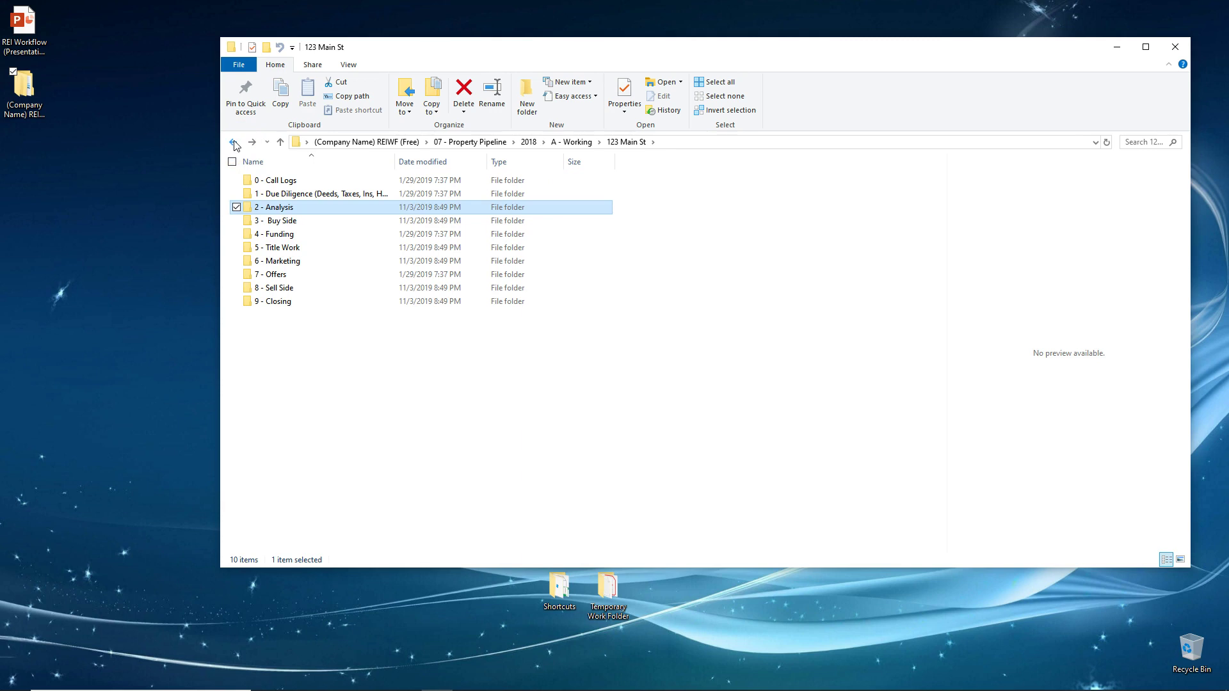
click(282, 211)
click(294, 210)
click(269, 224)
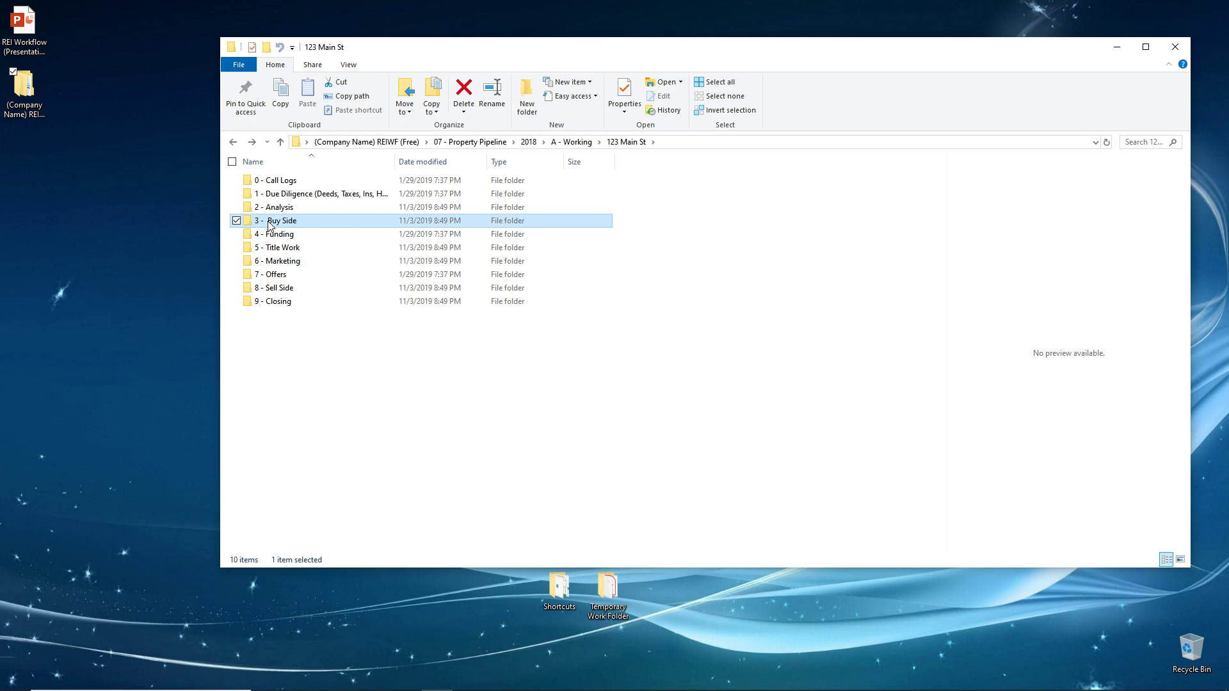
Open 3 - Buy Side to review its Executed, Signed and Unsigned subfolders, then return to 123 Main St.
double_click(269, 221)
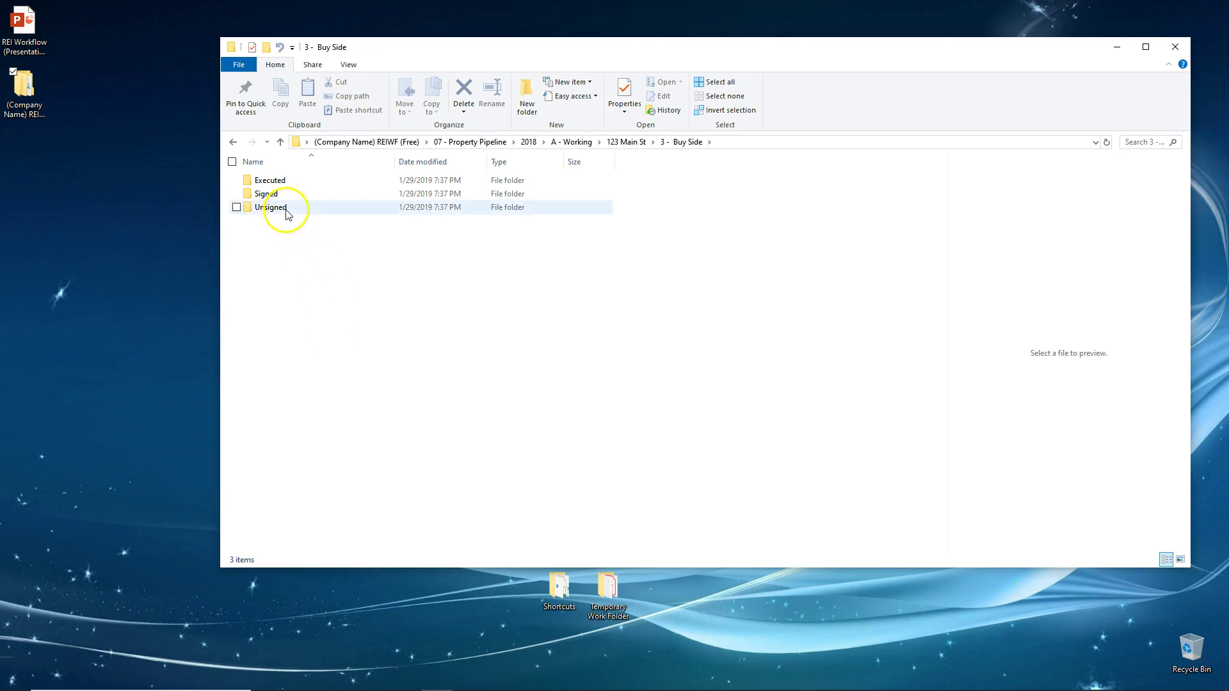
click(233, 143)
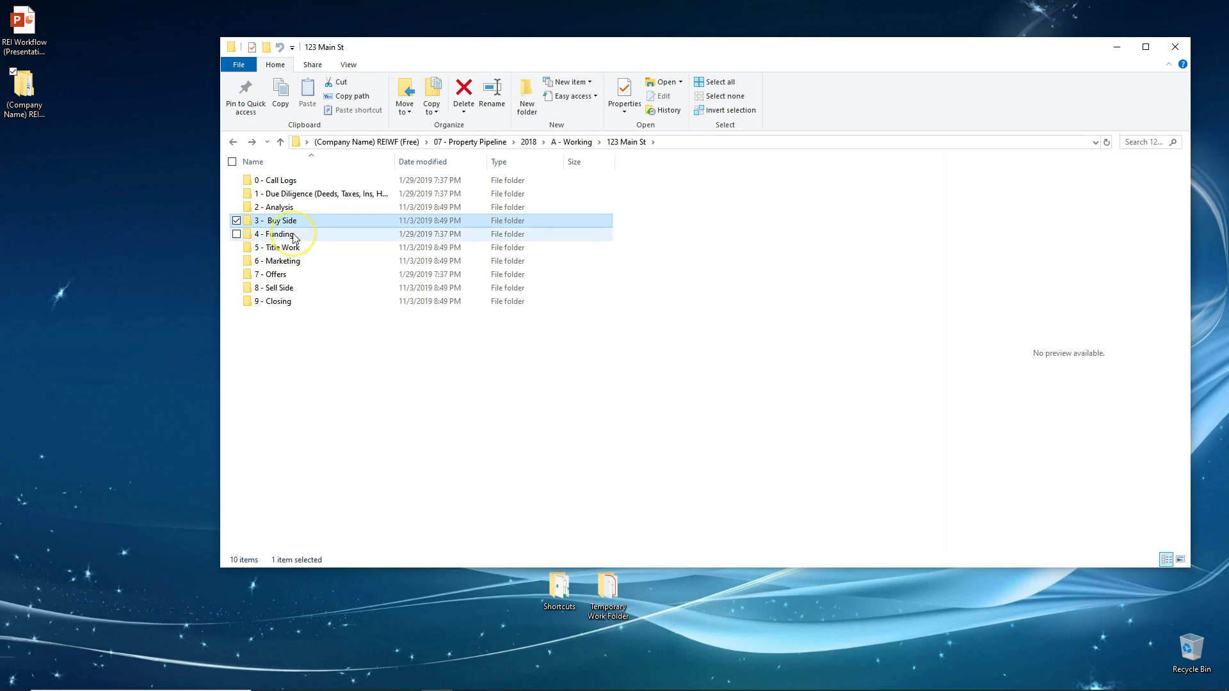
click(293, 237)
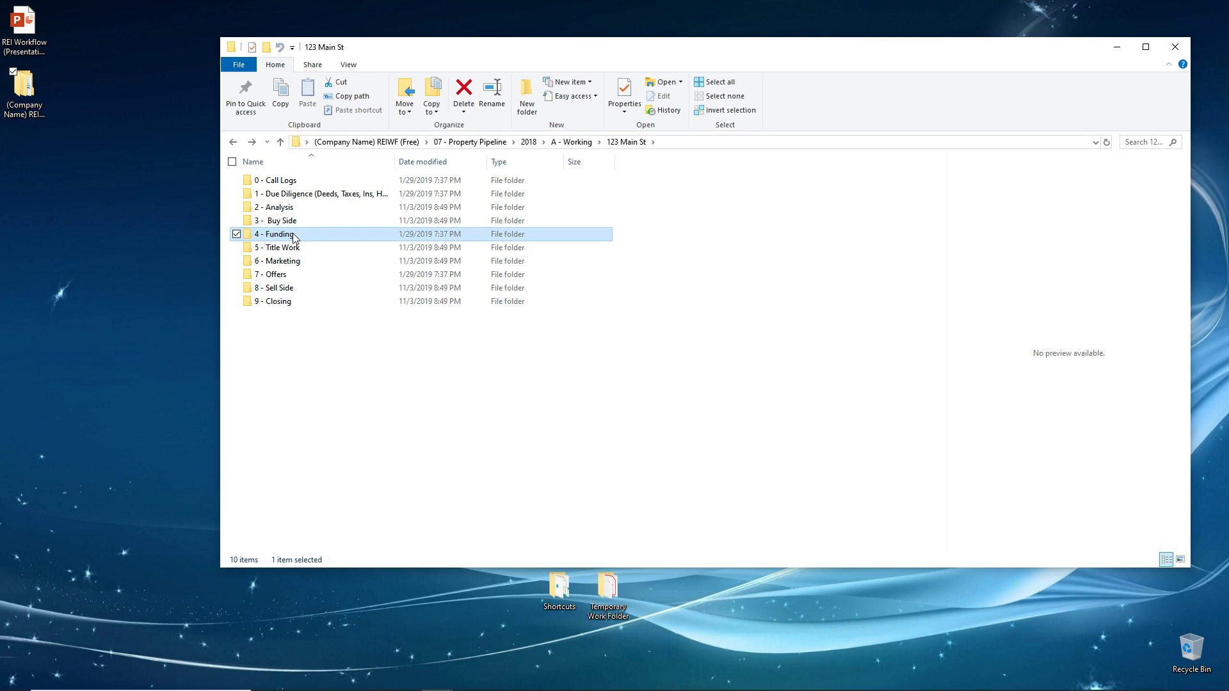
click(281, 249)
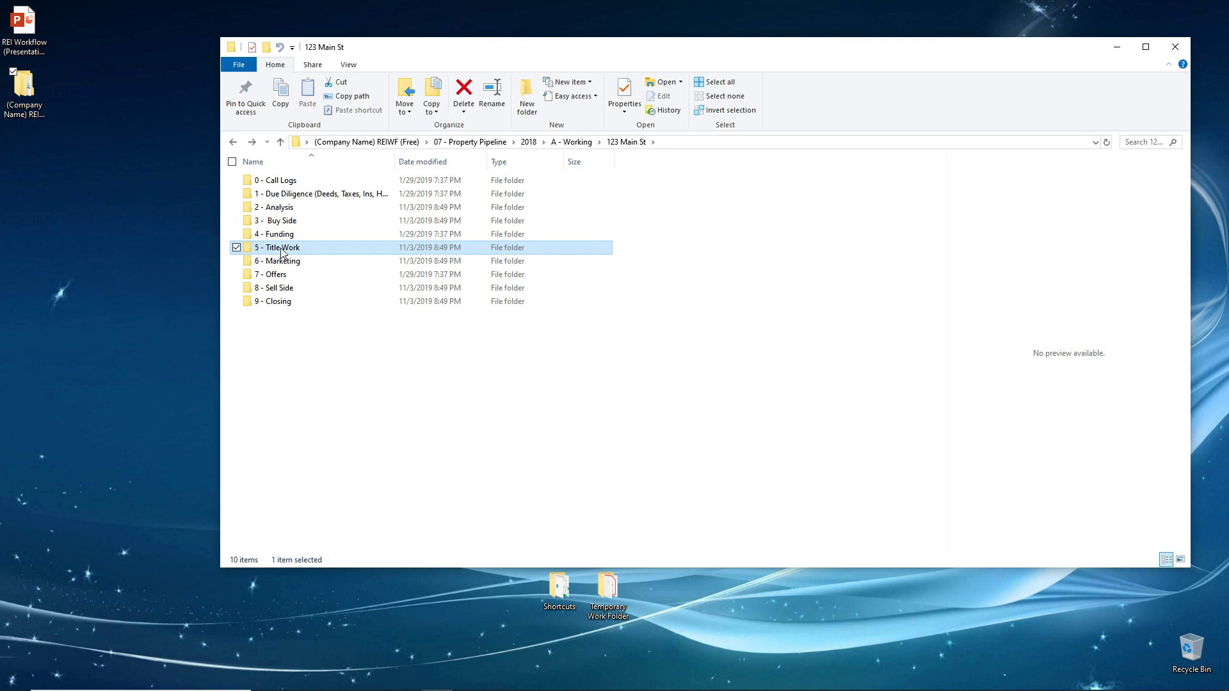
double_click(282, 250)
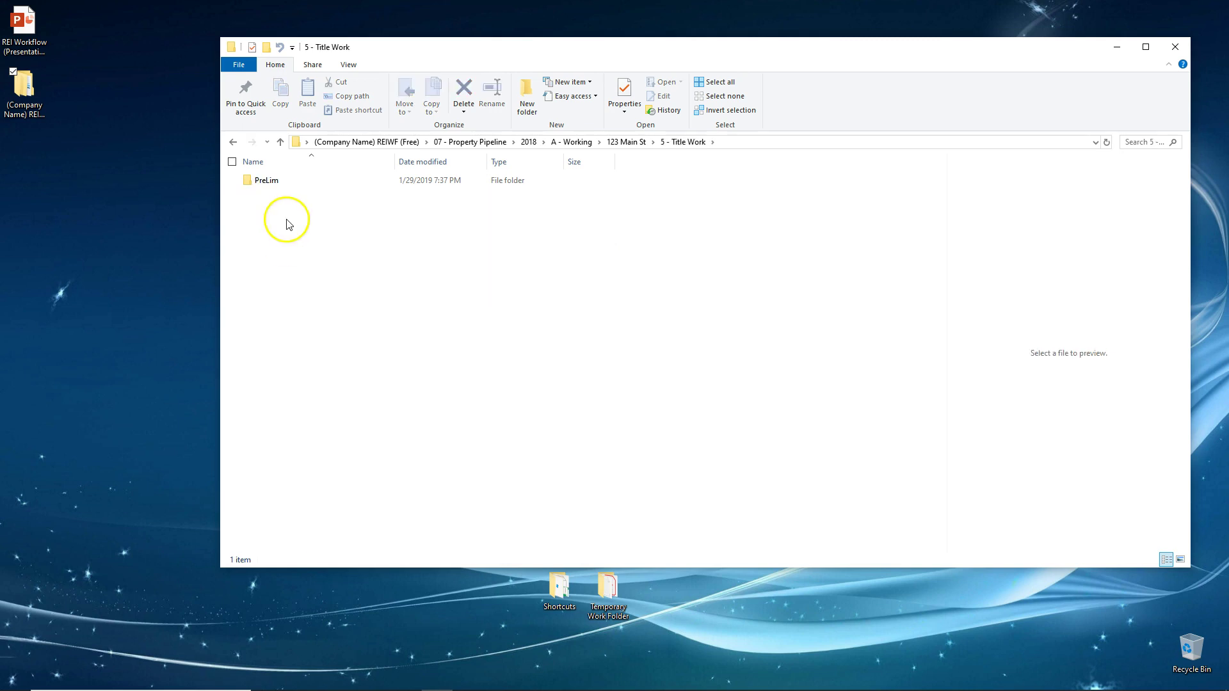
click(233, 141)
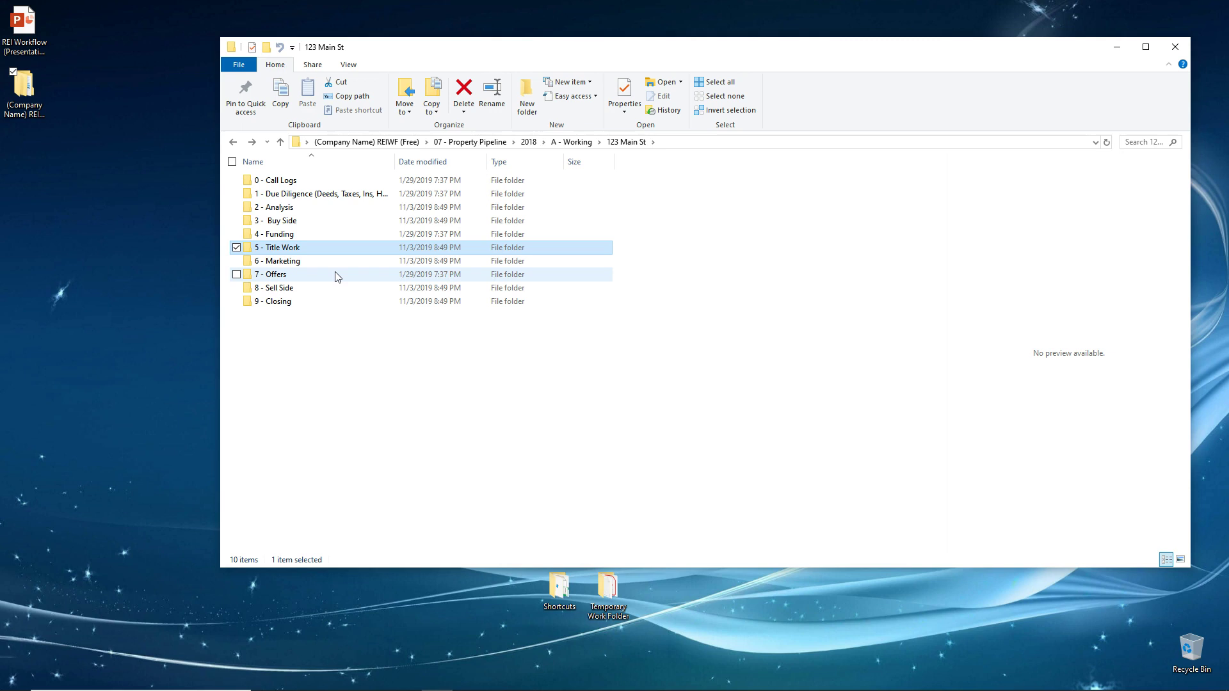
double_click(321, 261)
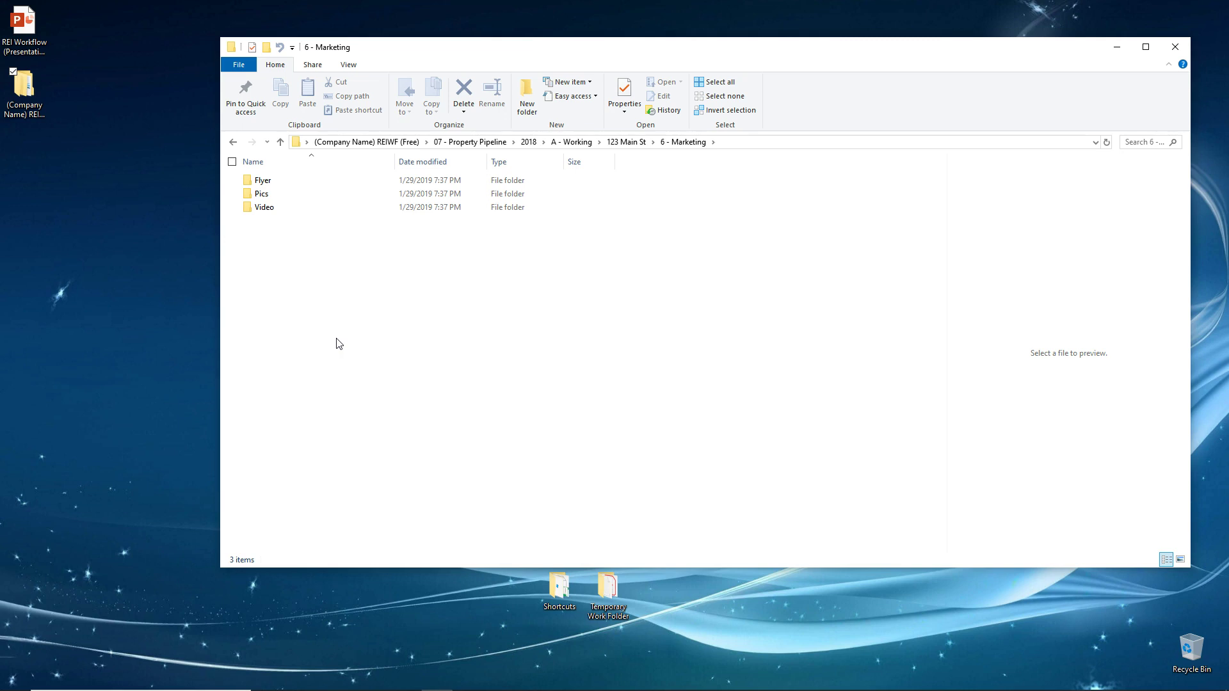
click(234, 142)
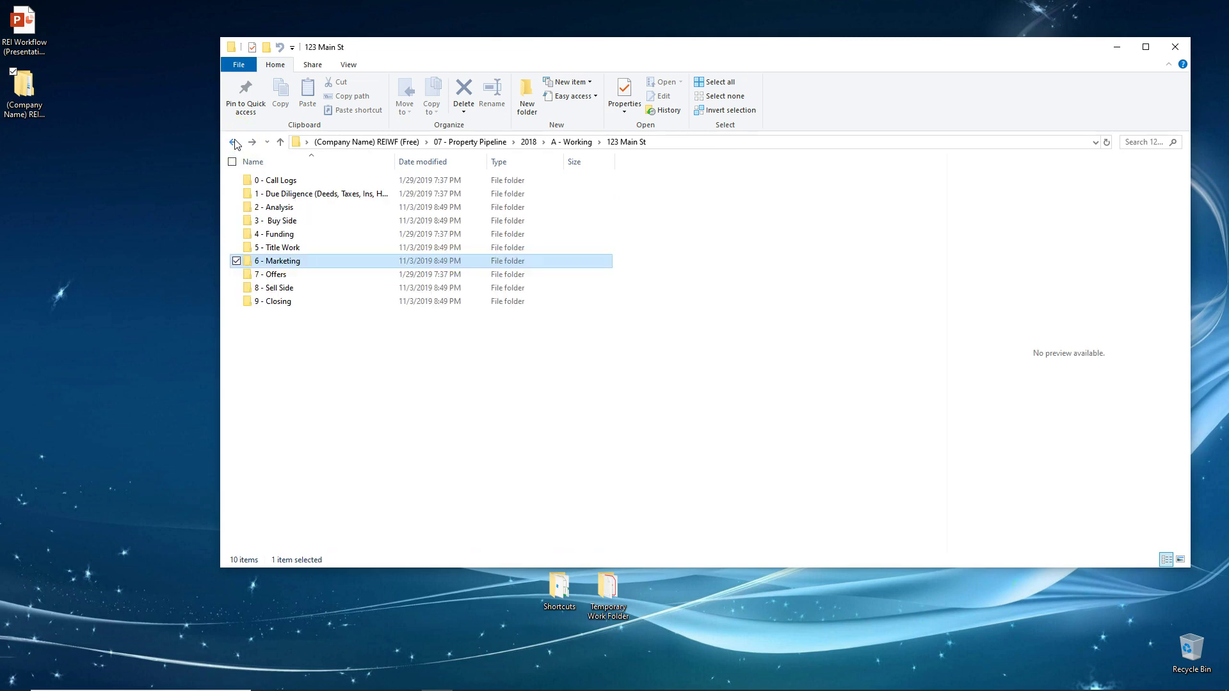
double_click(286, 275)
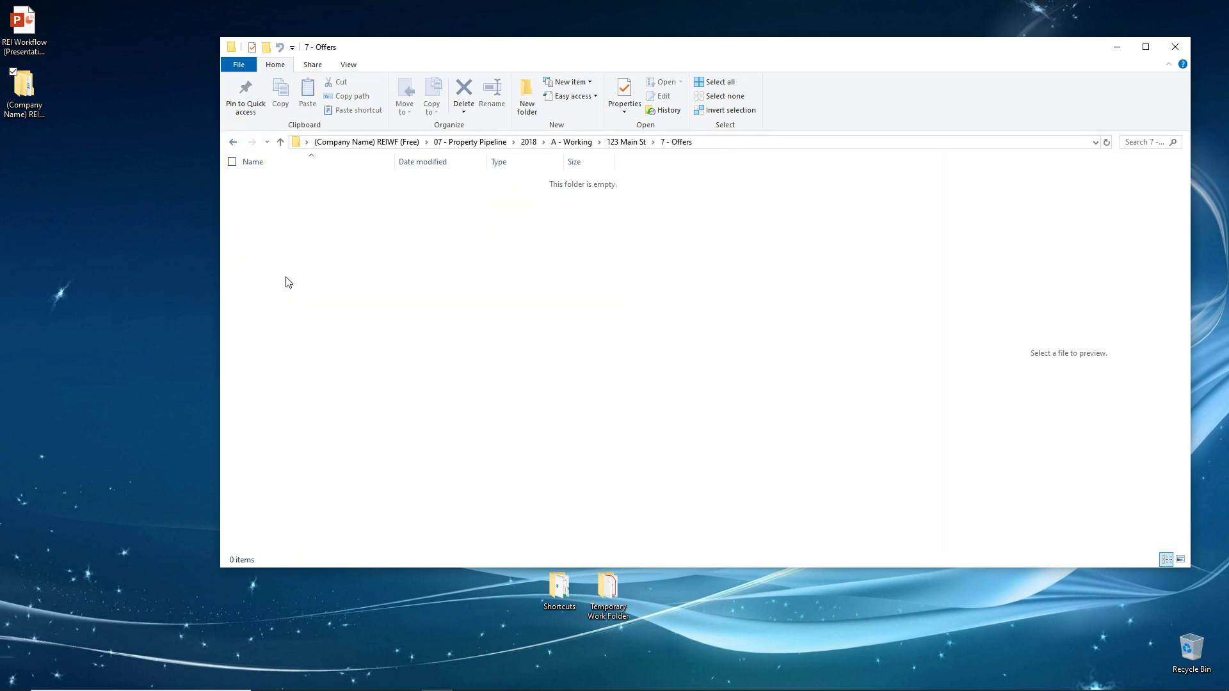
click(233, 142)
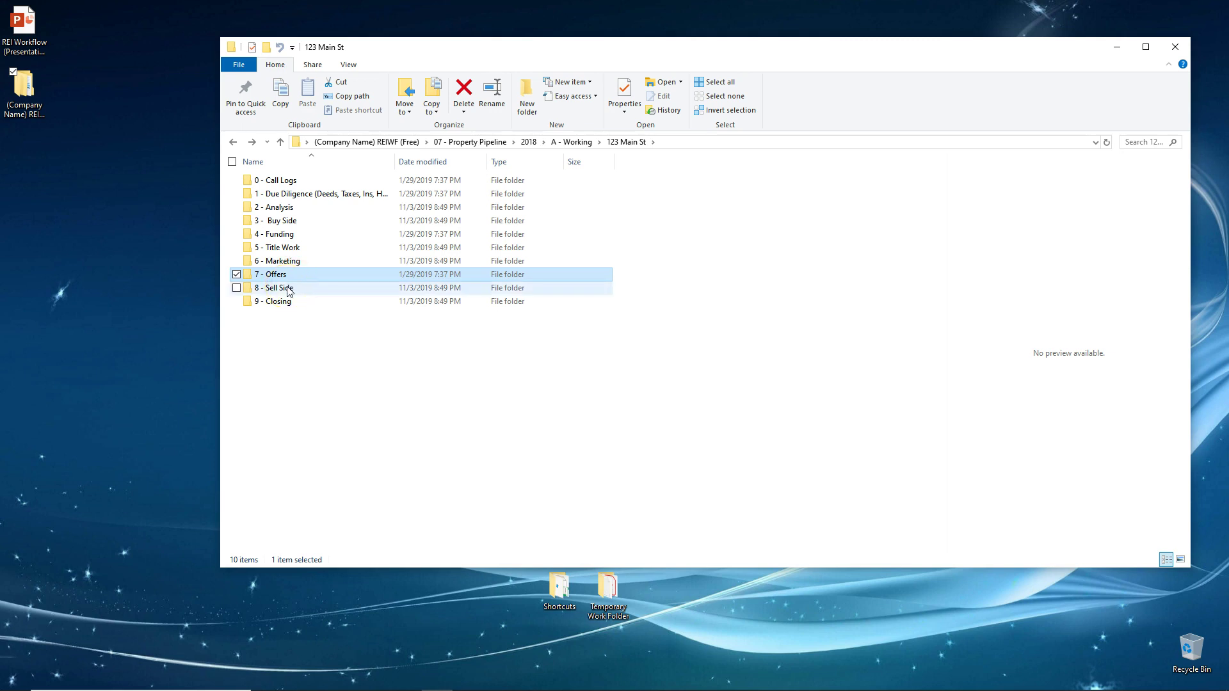
double_click(288, 289)
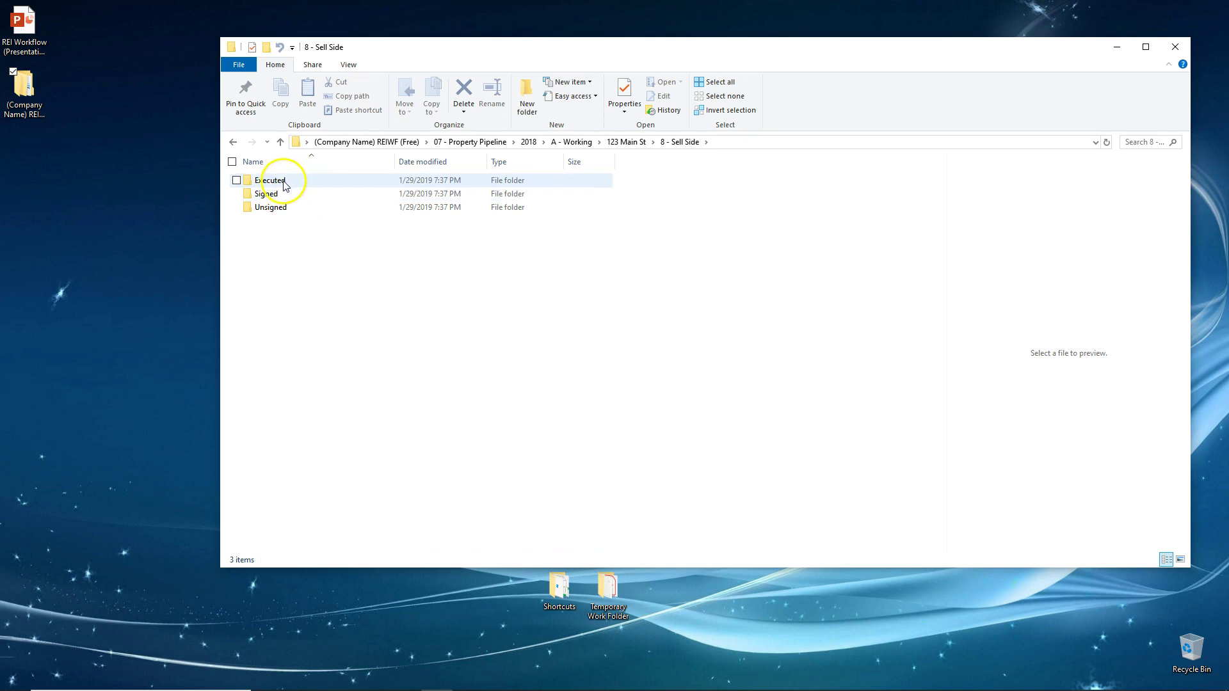
click(233, 142)
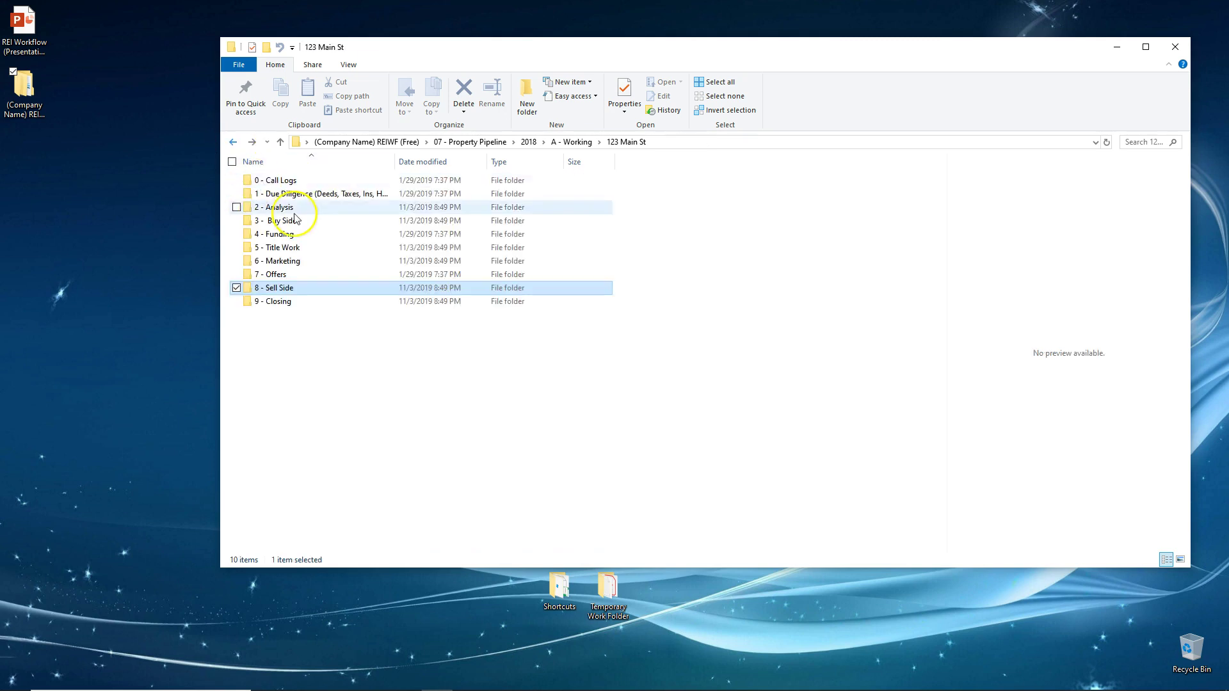
click(299, 221)
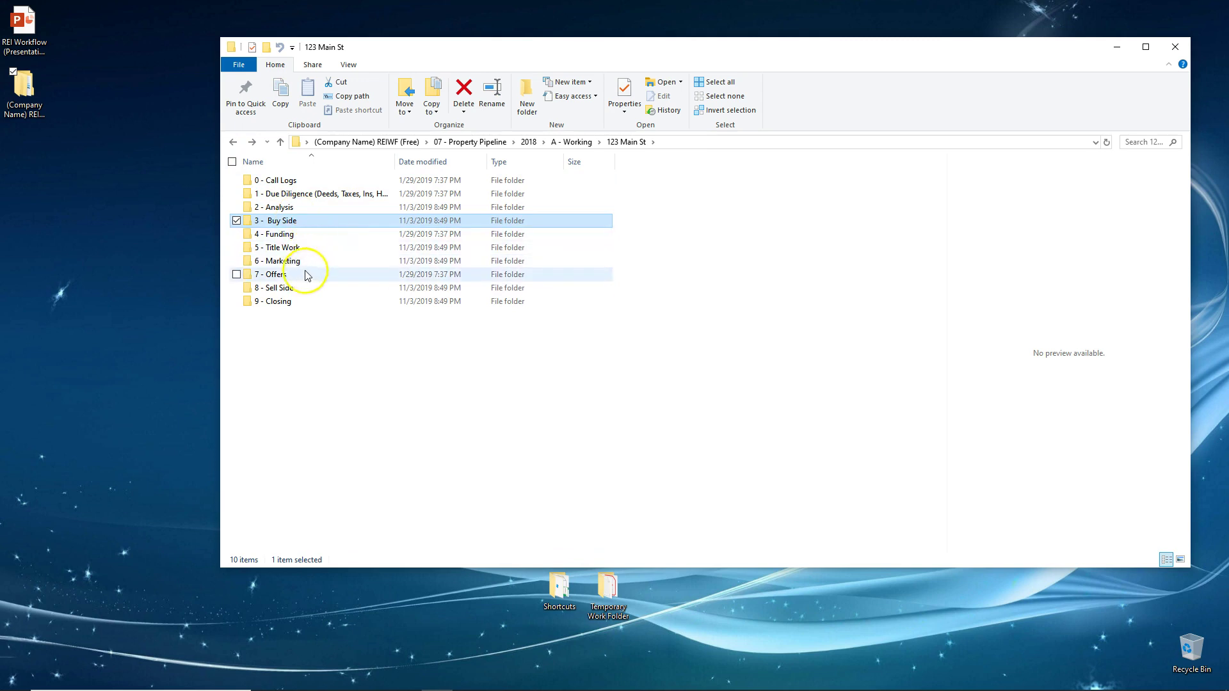
click(282, 291)
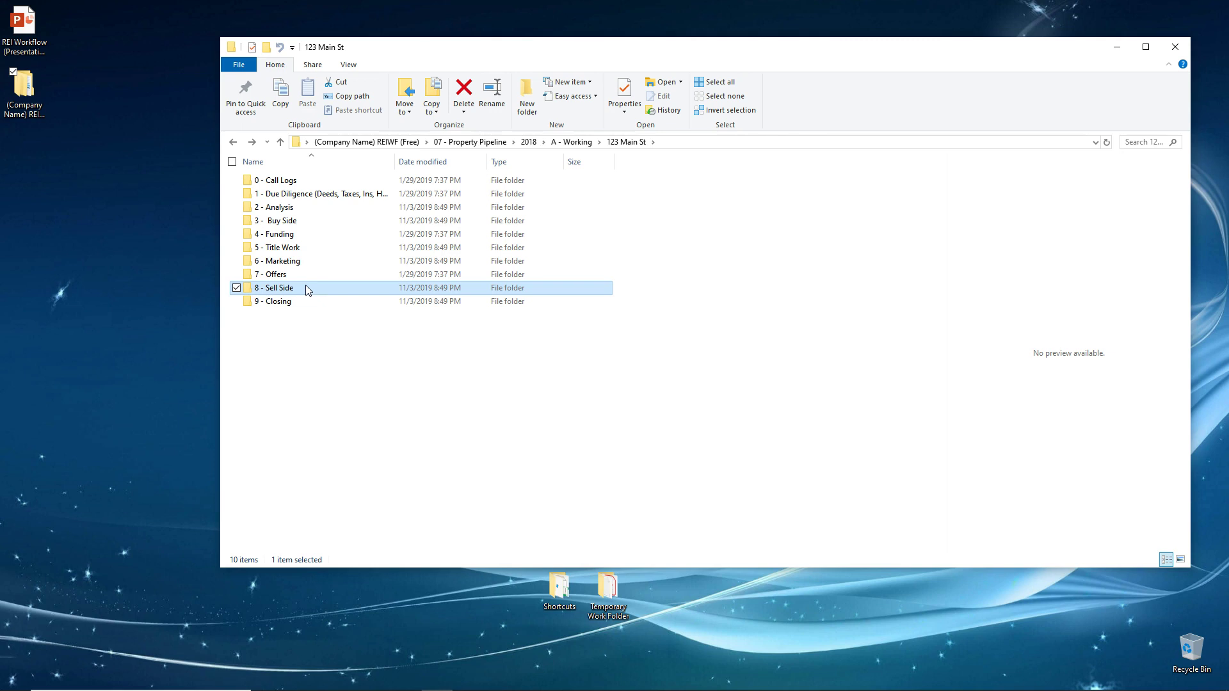
click(289, 303)
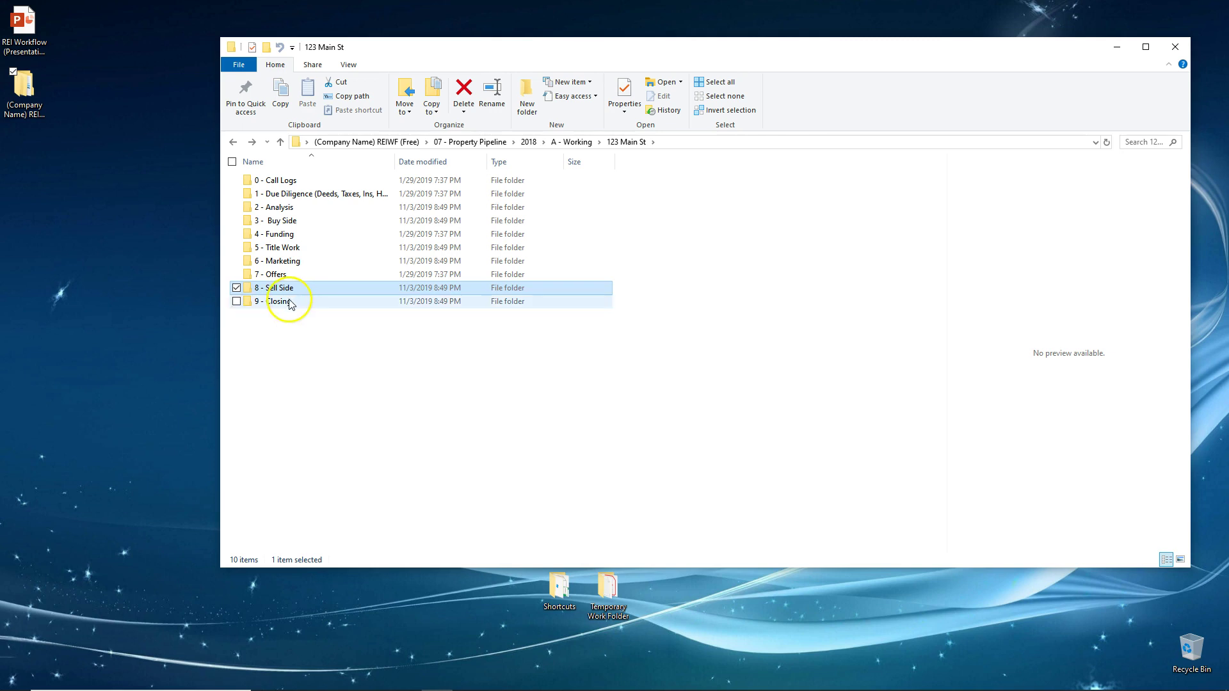
View the 9 - Closing folder, then step back to the 2018 year folder.
double_click(289, 303)
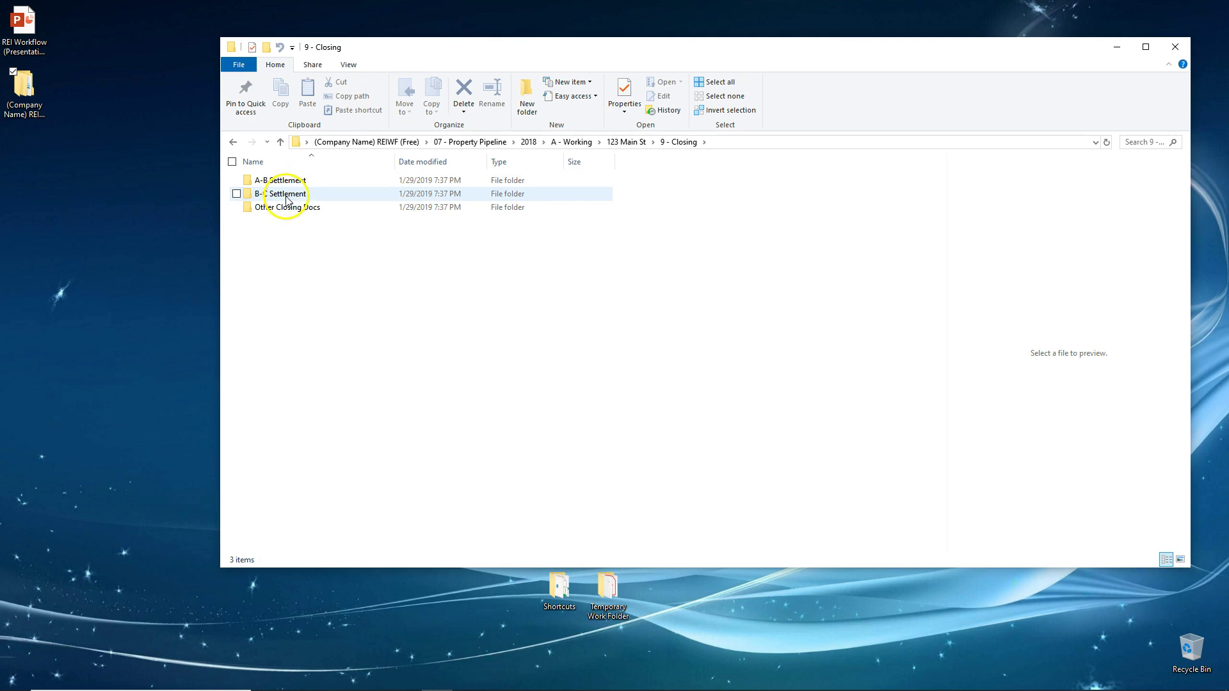
click(233, 142)
click(233, 142)
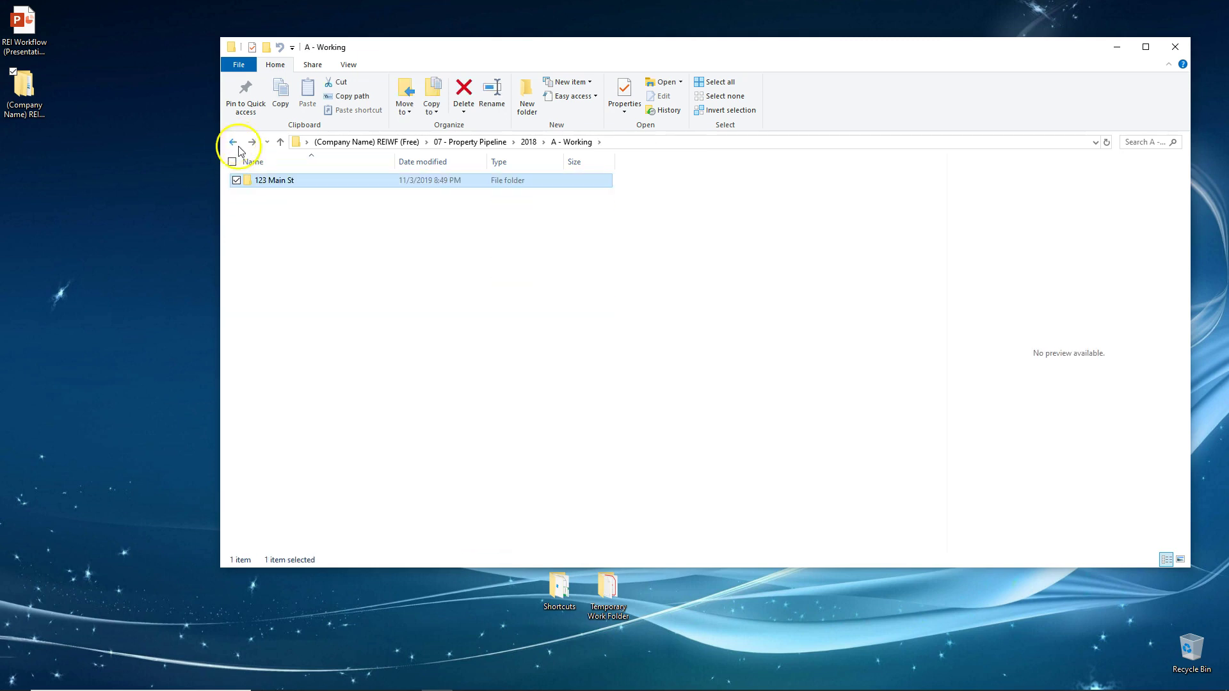
click(233, 142)
View D - Completed's Hold and Sold folders, then step back toward the company root.
double_click(267, 220)
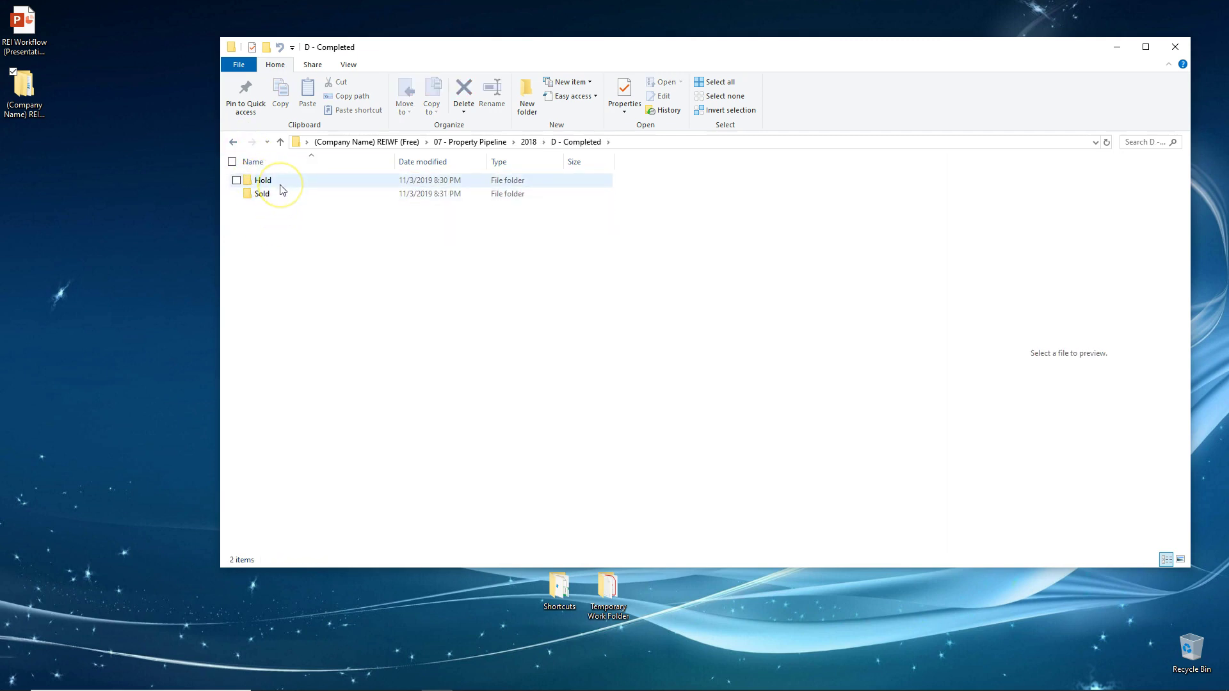
click(275, 198)
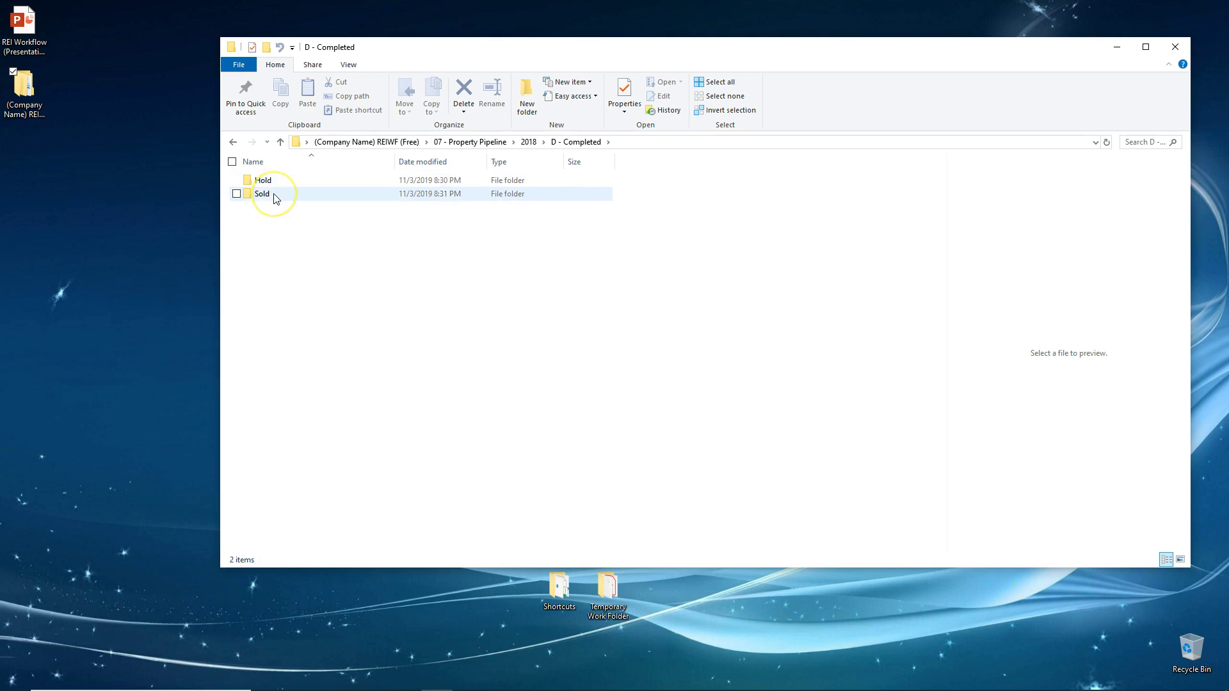
click(275, 198)
click(233, 142)
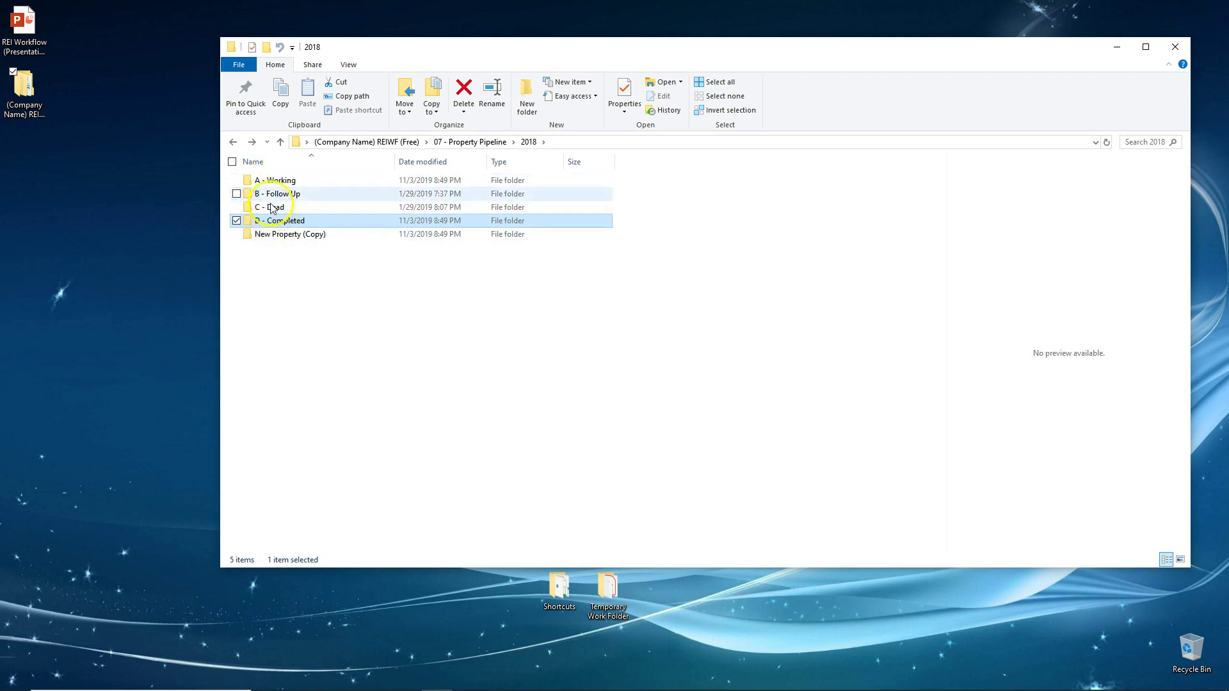
click(234, 142)
click(235, 142)
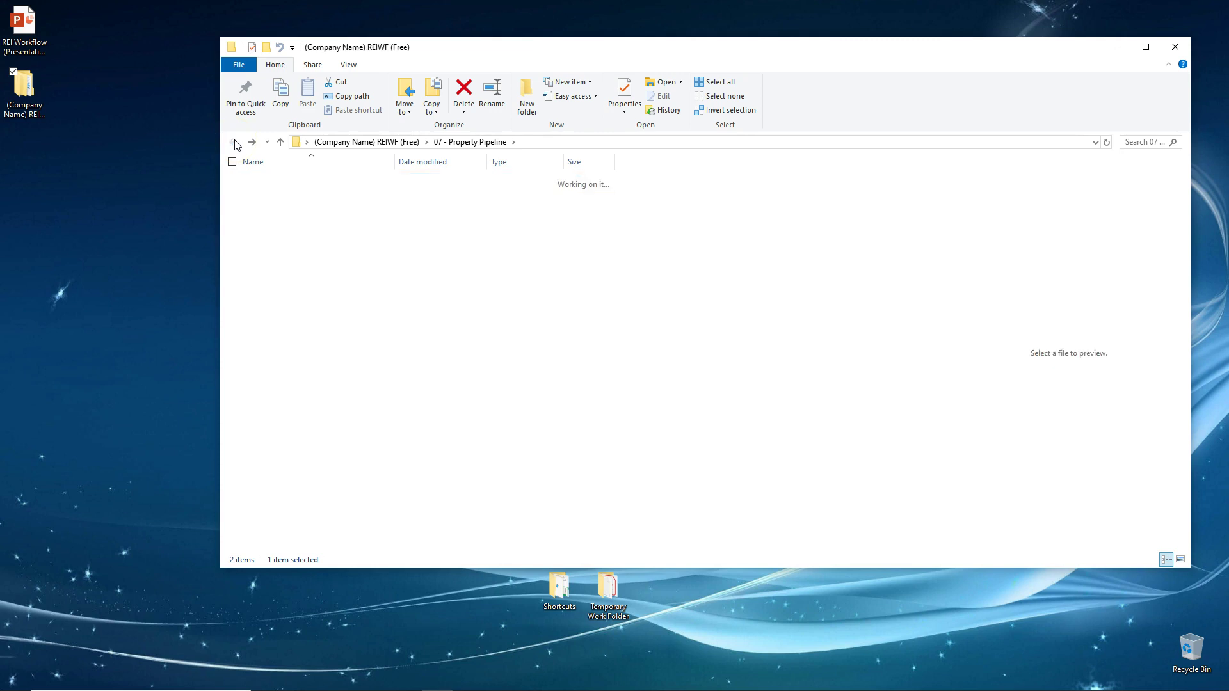
Return to PowerPoint and present up to the How To Set It Up (Cont.) slide.
mouse_move(343, 685)
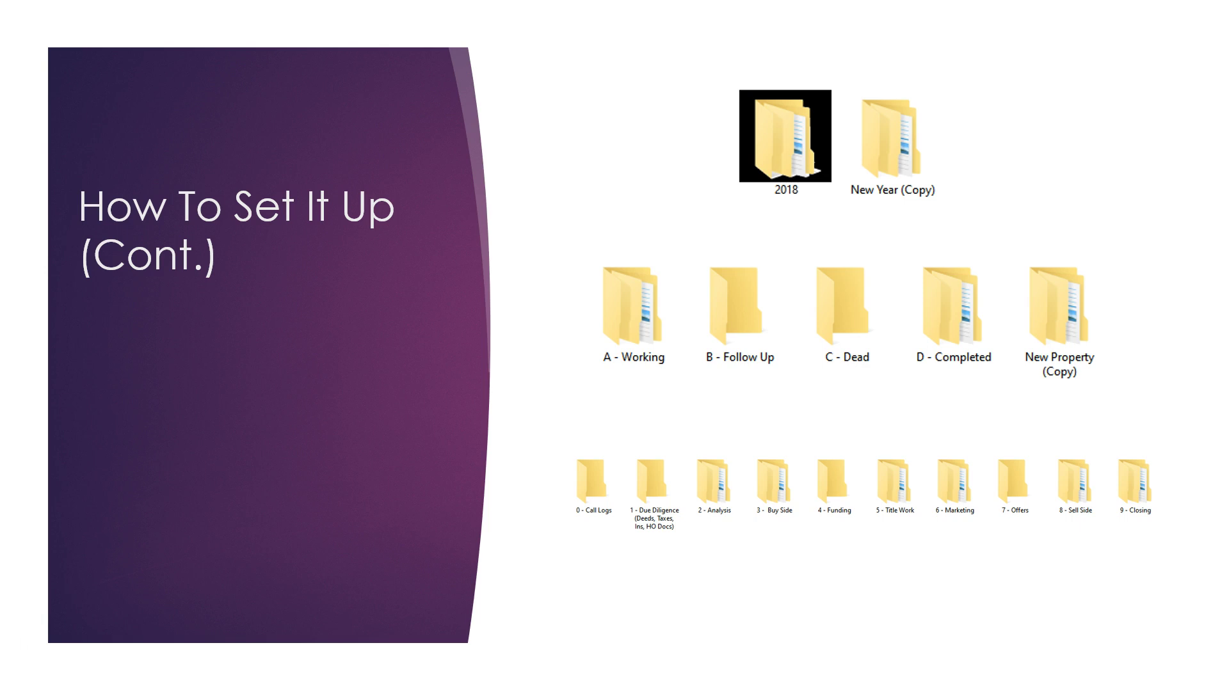
key(Left)
key(Right)
click(26, 646)
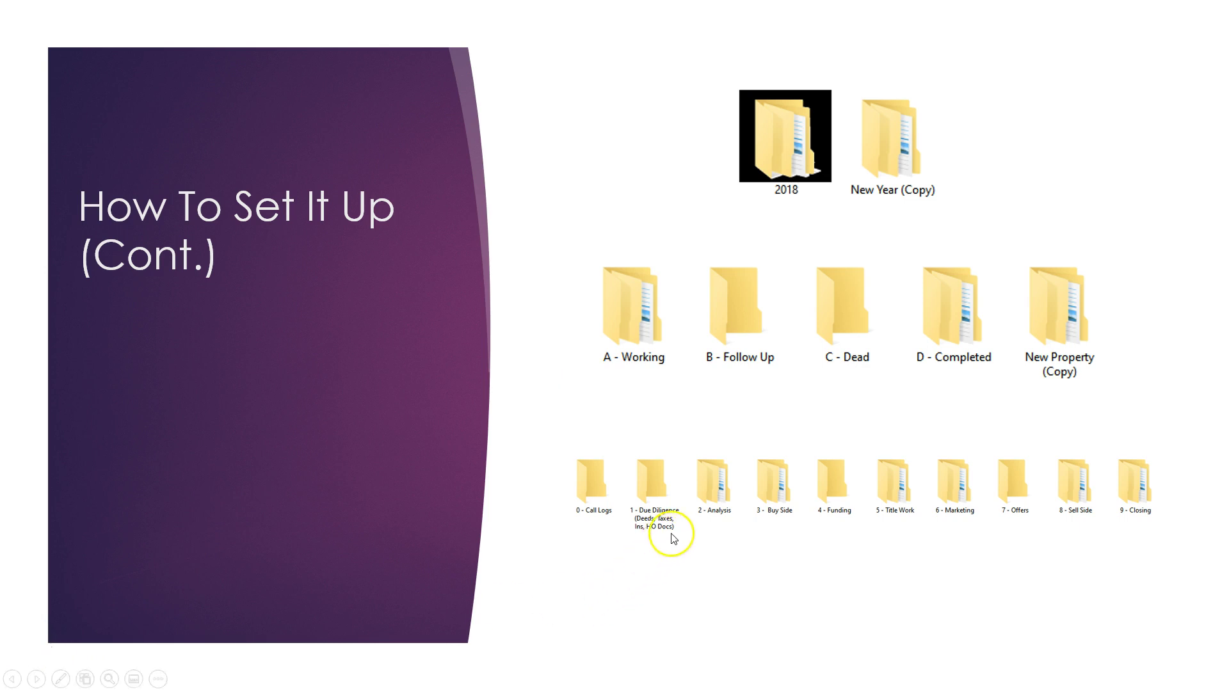